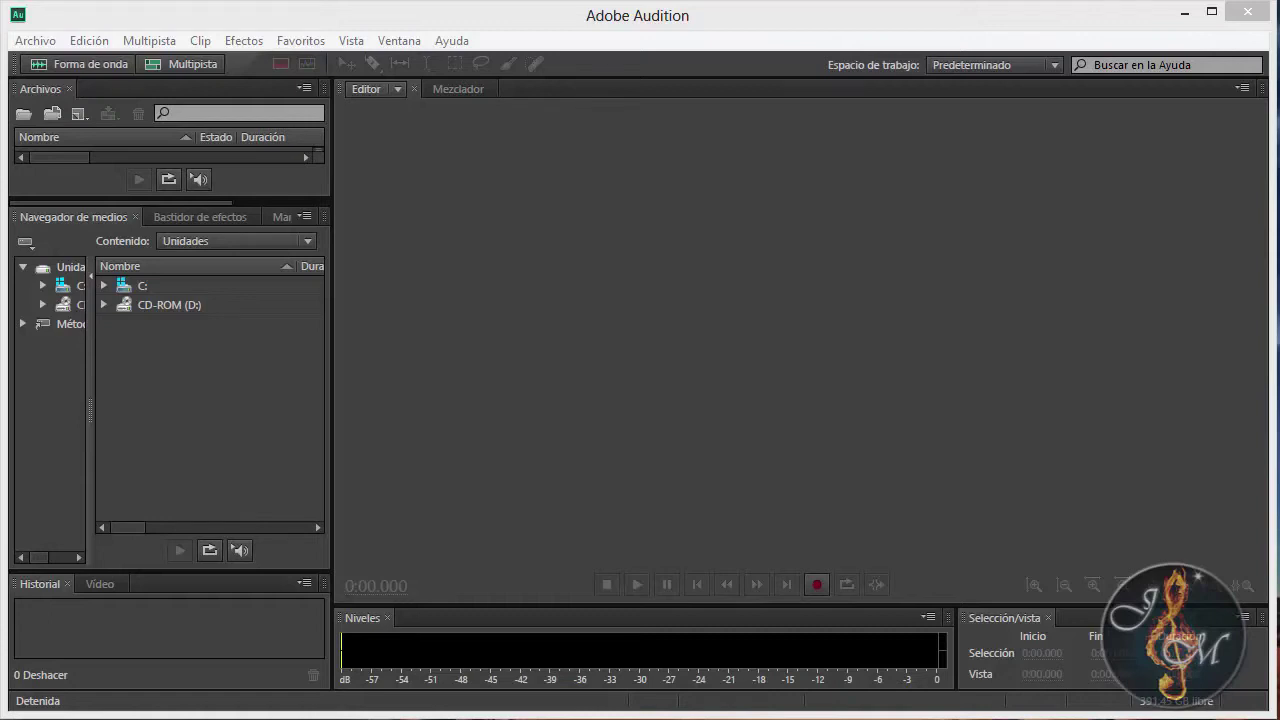
# - Create a new stereo audio file at 48000 Hz and 32-bit float, keeping the default name
pyautogui.click(33, 41)
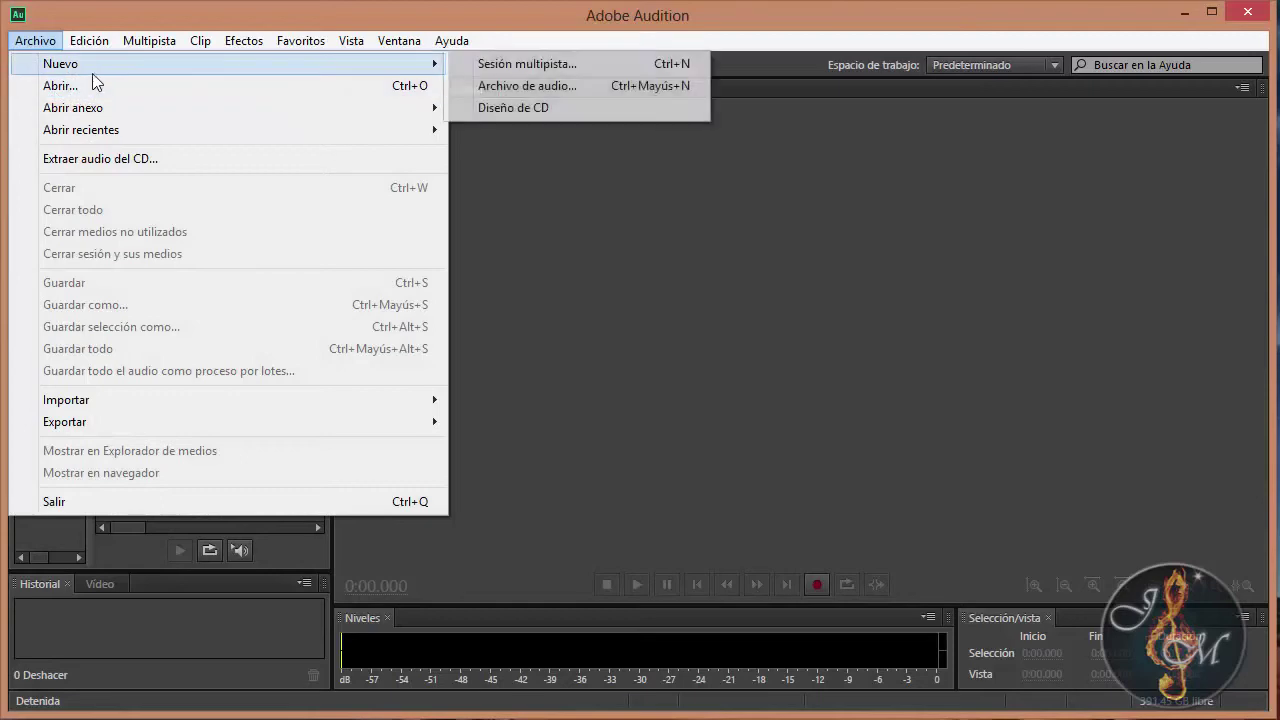
pyautogui.click(399, 40)
pyautogui.moveTo(35, 40)
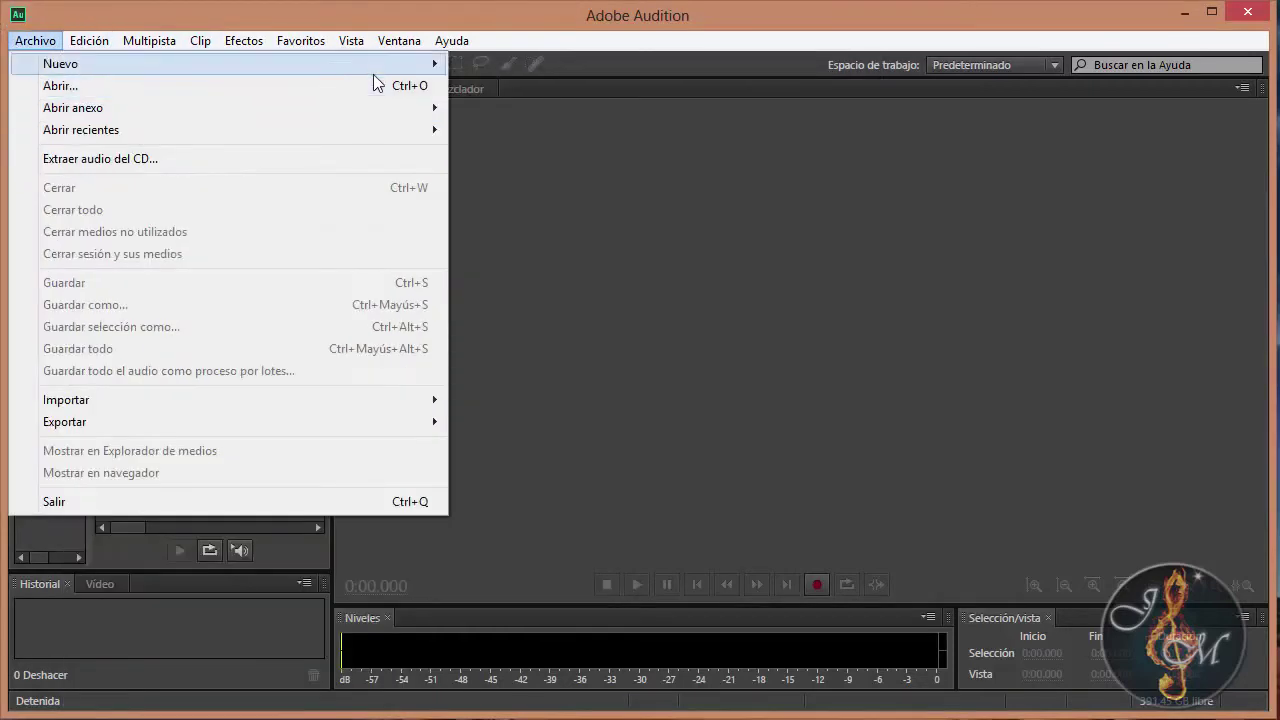
pyautogui.moveTo(430, 63)
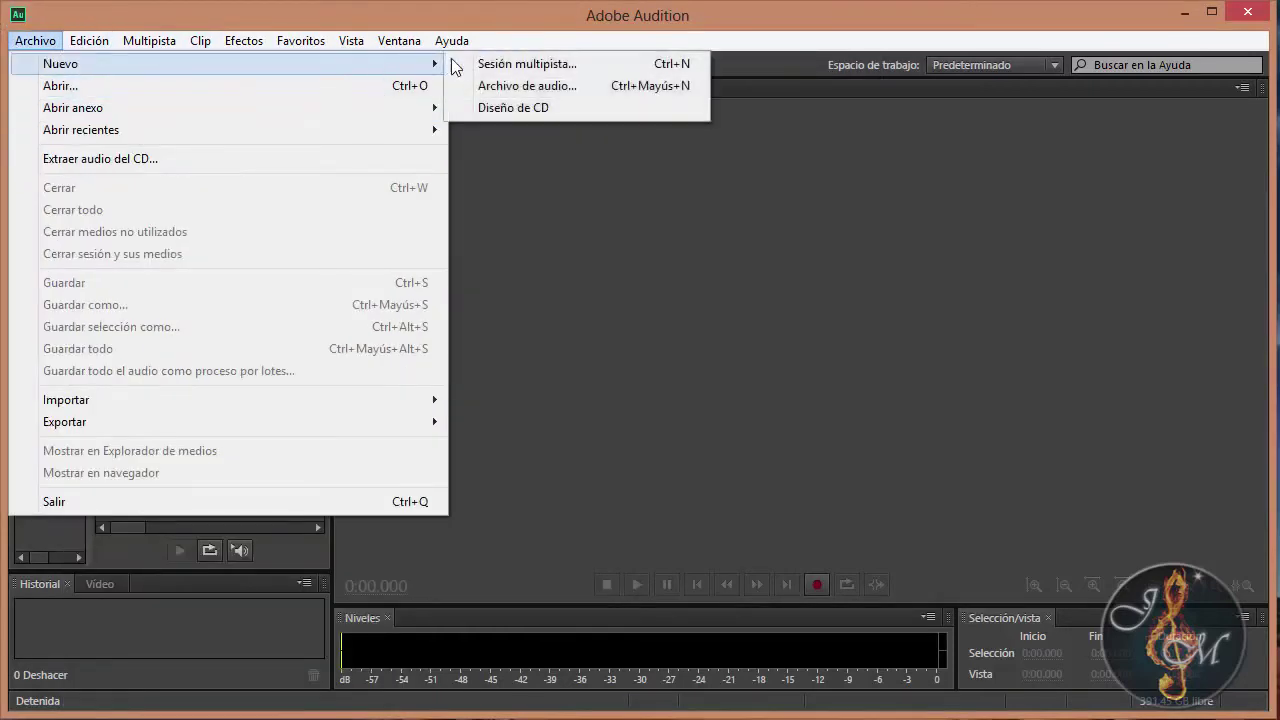
pyautogui.click(522, 90)
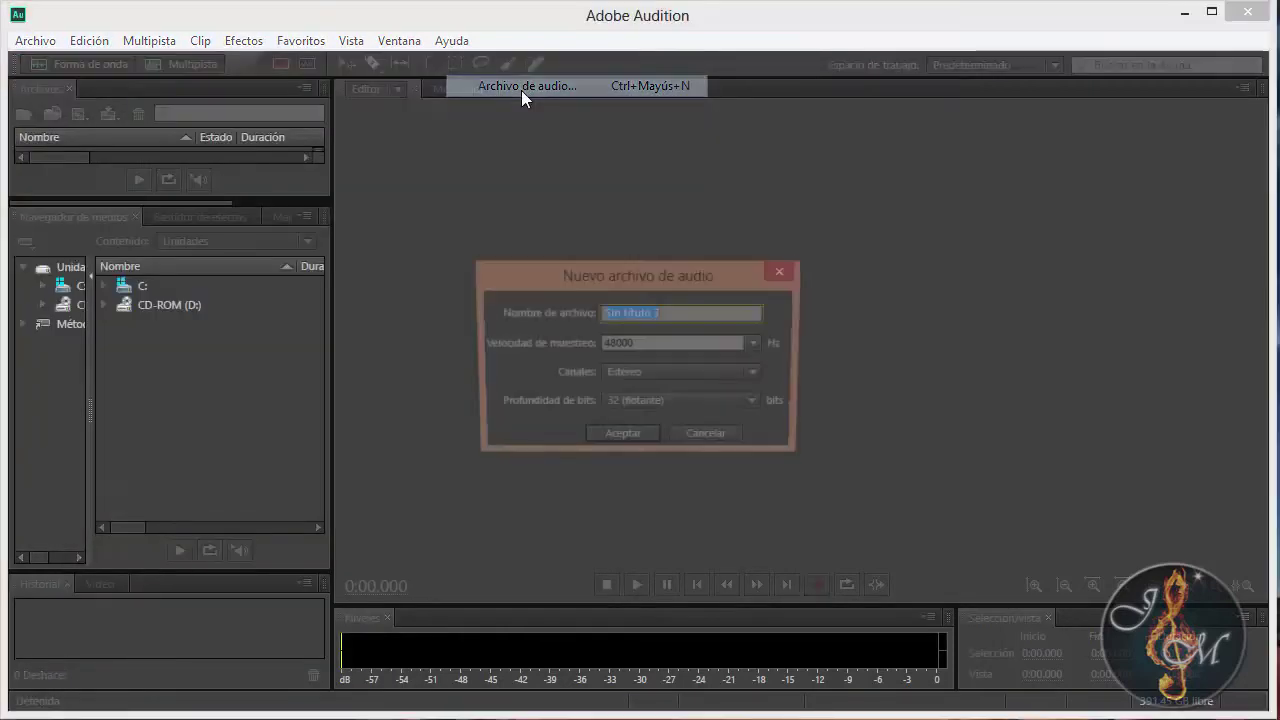
pyautogui.click(639, 441)
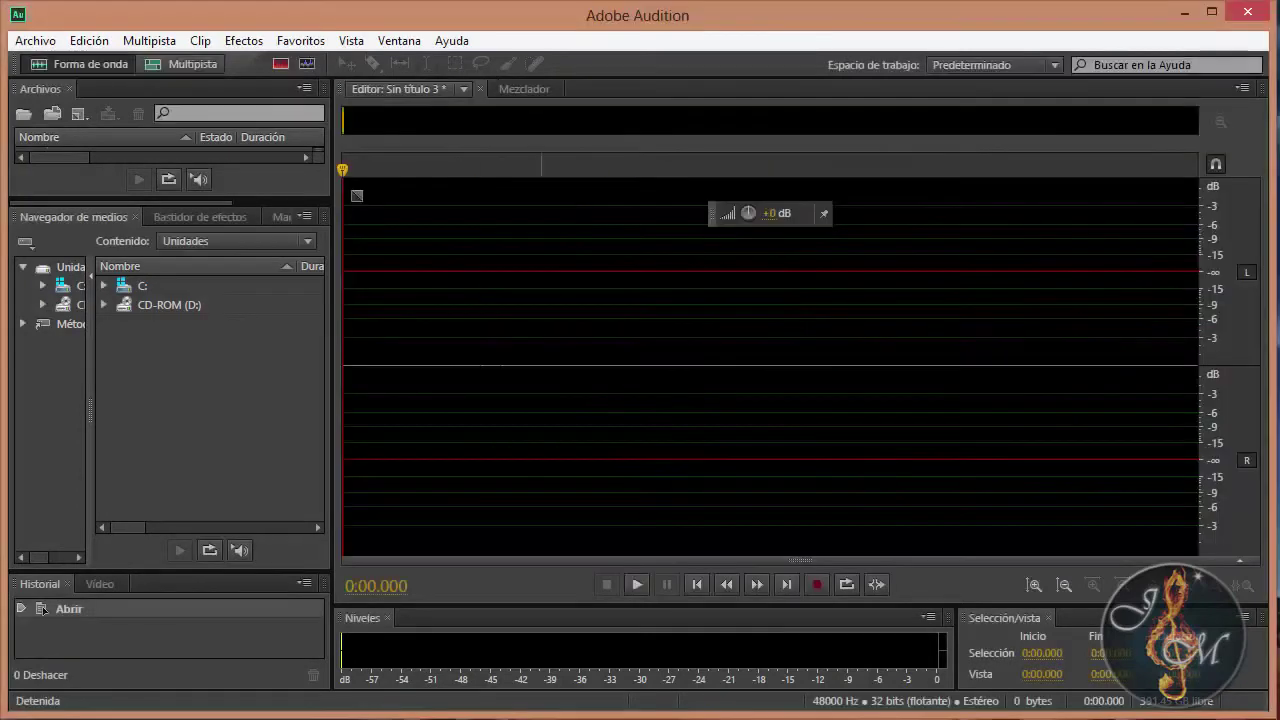
# - Record a voice take of about 36 seconds into the new file and show its whole waveform
pyautogui.click(817, 585)
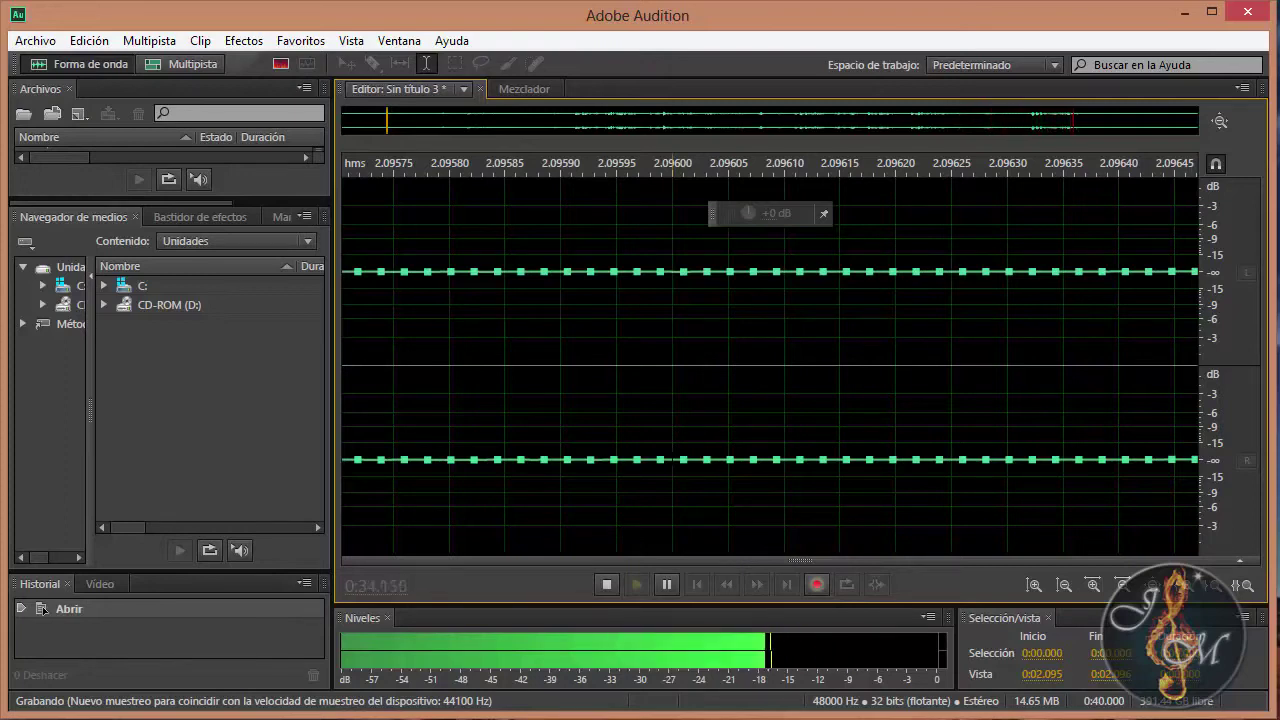
pyautogui.press('space')
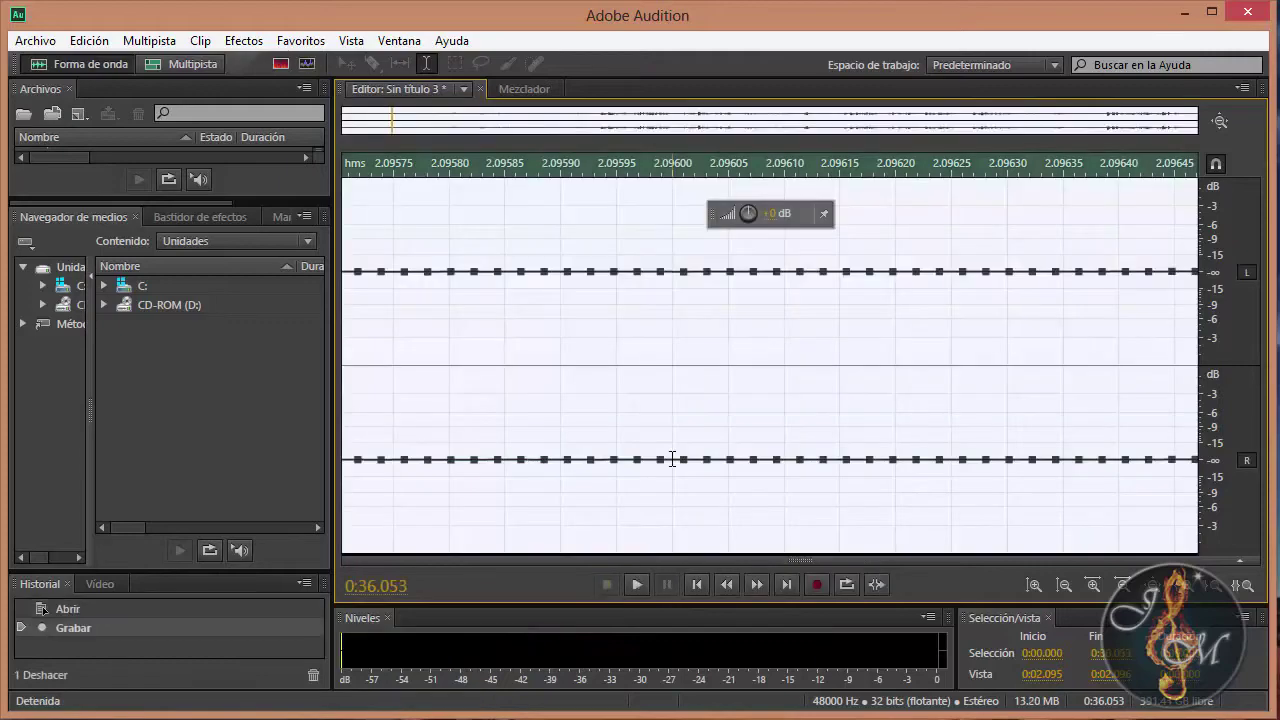
pyautogui.scroll(-10, 669, 257)
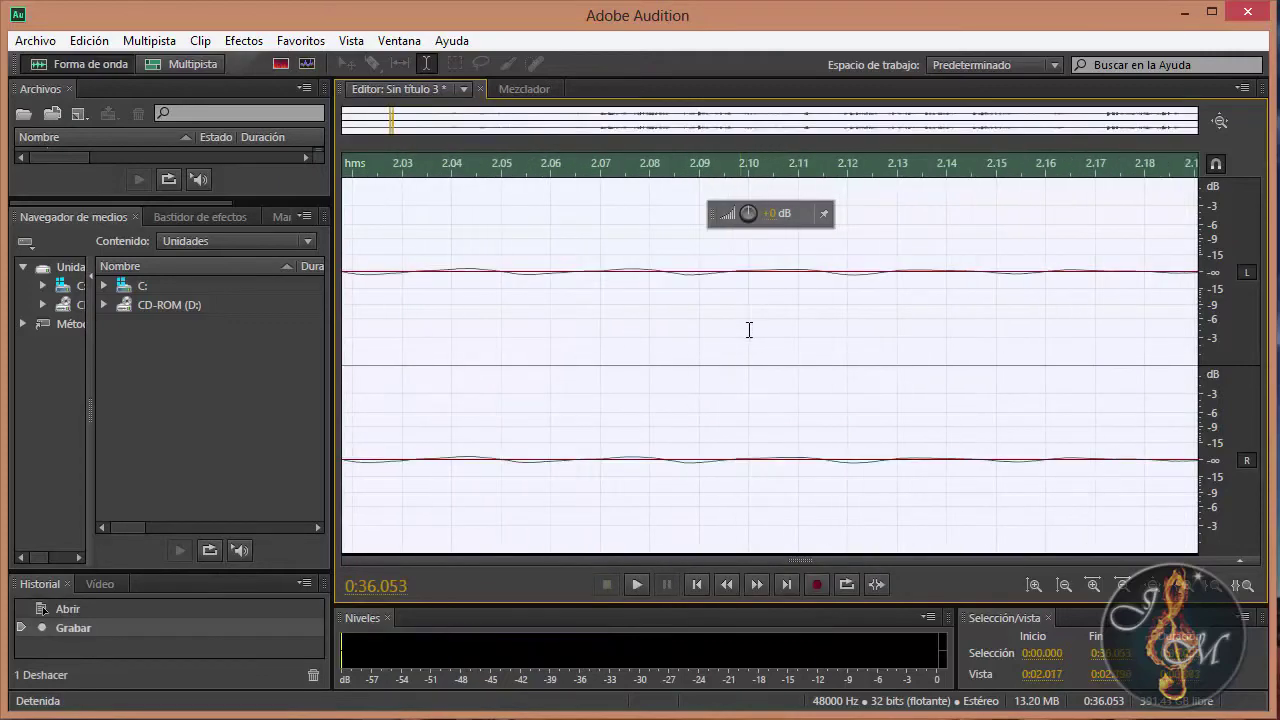
pyautogui.scroll(-6, 750, 328)
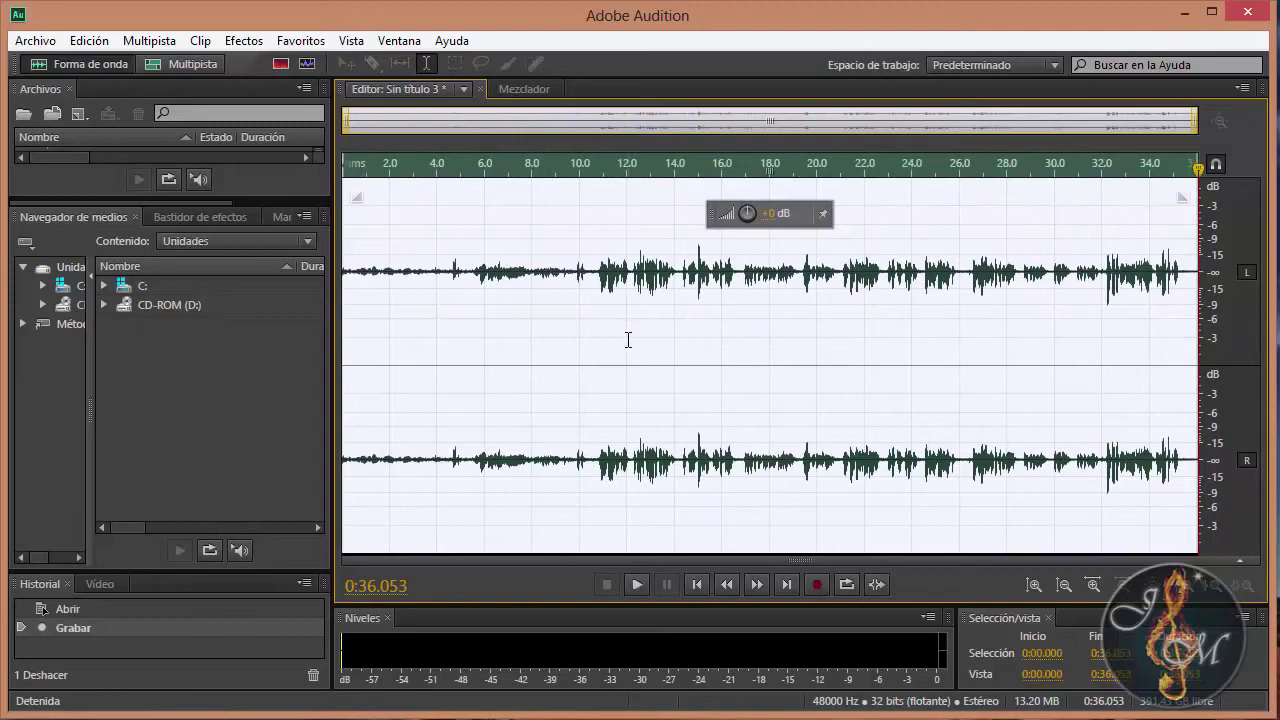
# - Audition the audio from about 4.7 s, then delete the unwanted opening up to about 10.3 s, where the speech begins
pyautogui.click(455, 268)
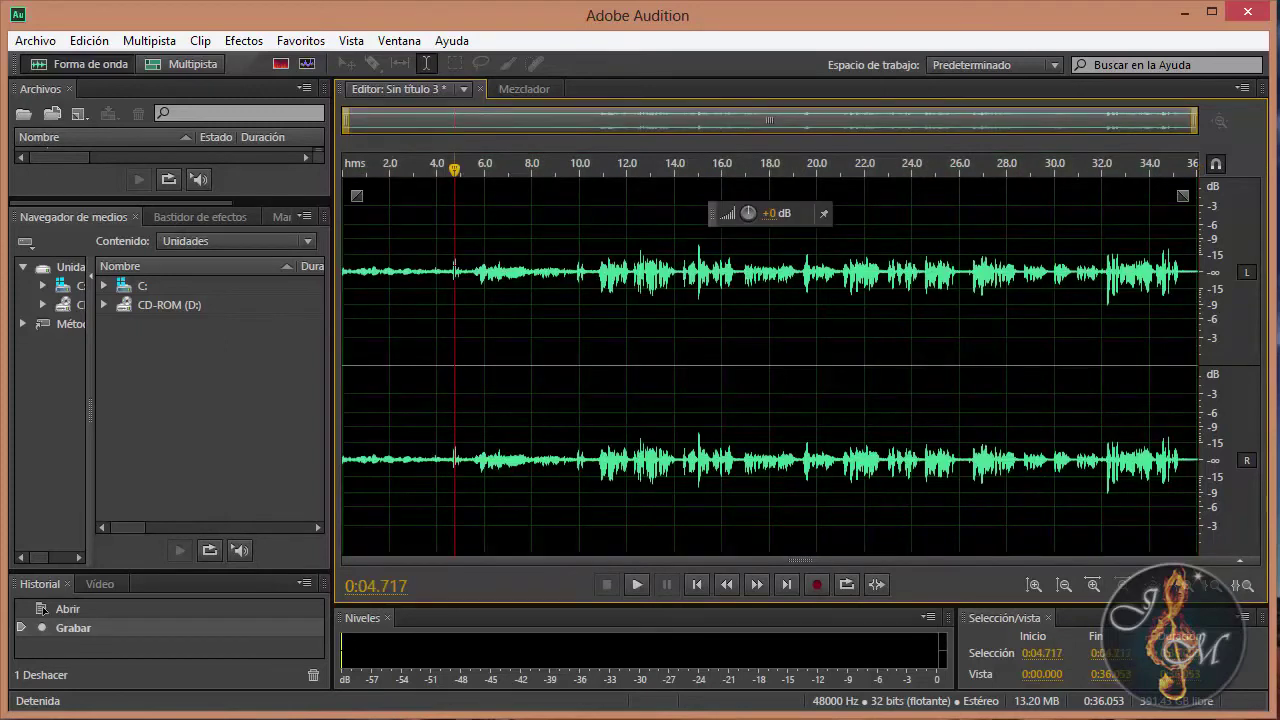
pyautogui.press('space')
pyautogui.press('space')
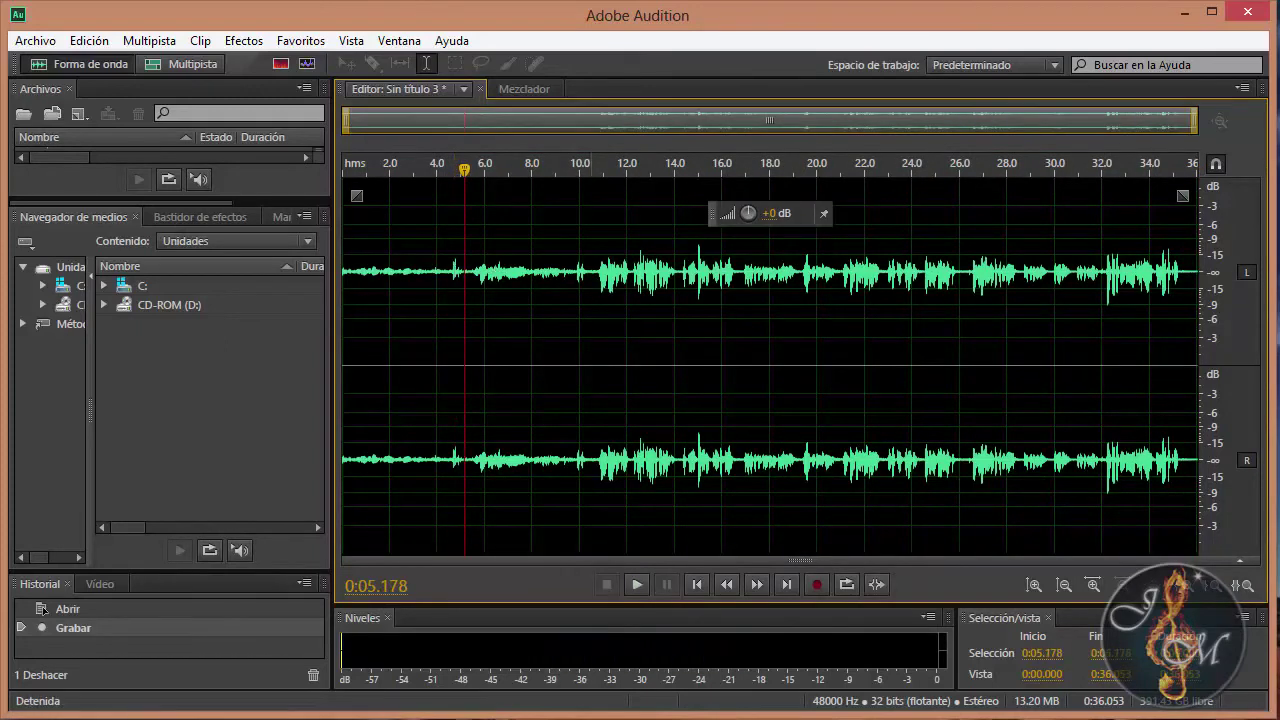
pyautogui.moveTo(588, 270); pyautogui.dragTo(5, 295)
pyautogui.press('Delete')
# - Play the trimmed recording from the start while lowering the system volume, and pause playback near 23 s
pyautogui.press('space')
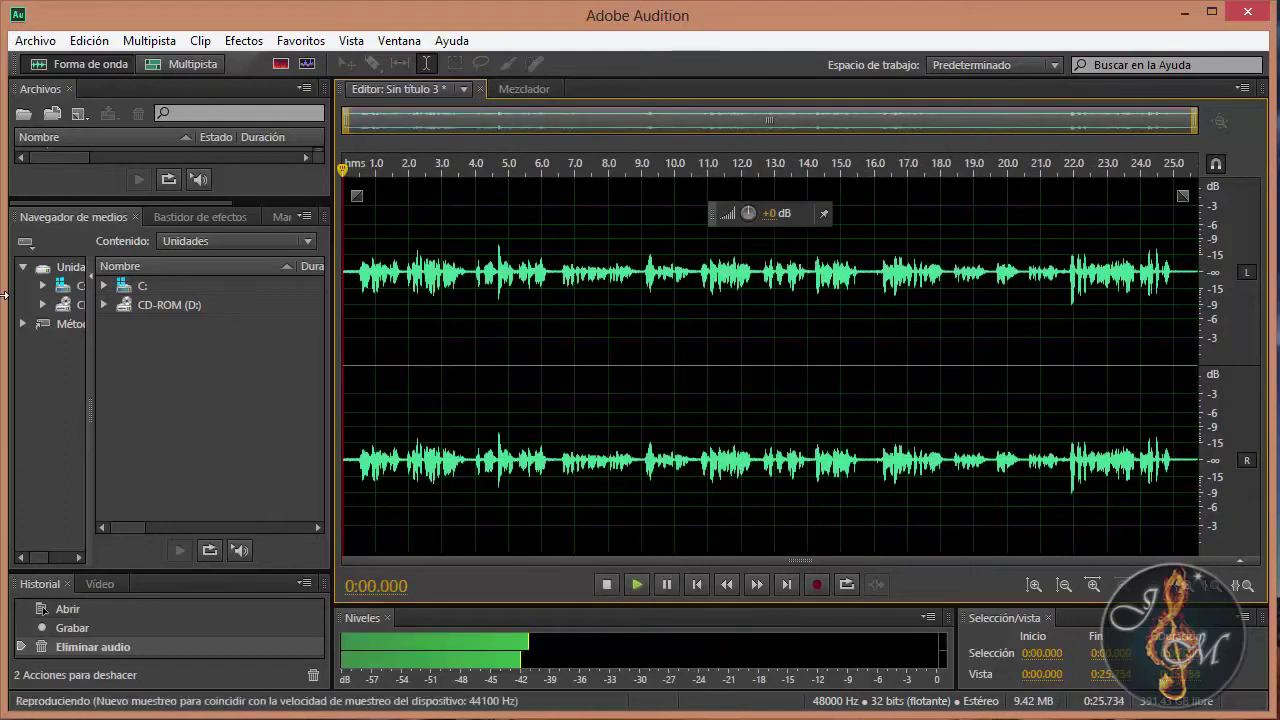
pyautogui.press('XF86AudioRaiseVolume')
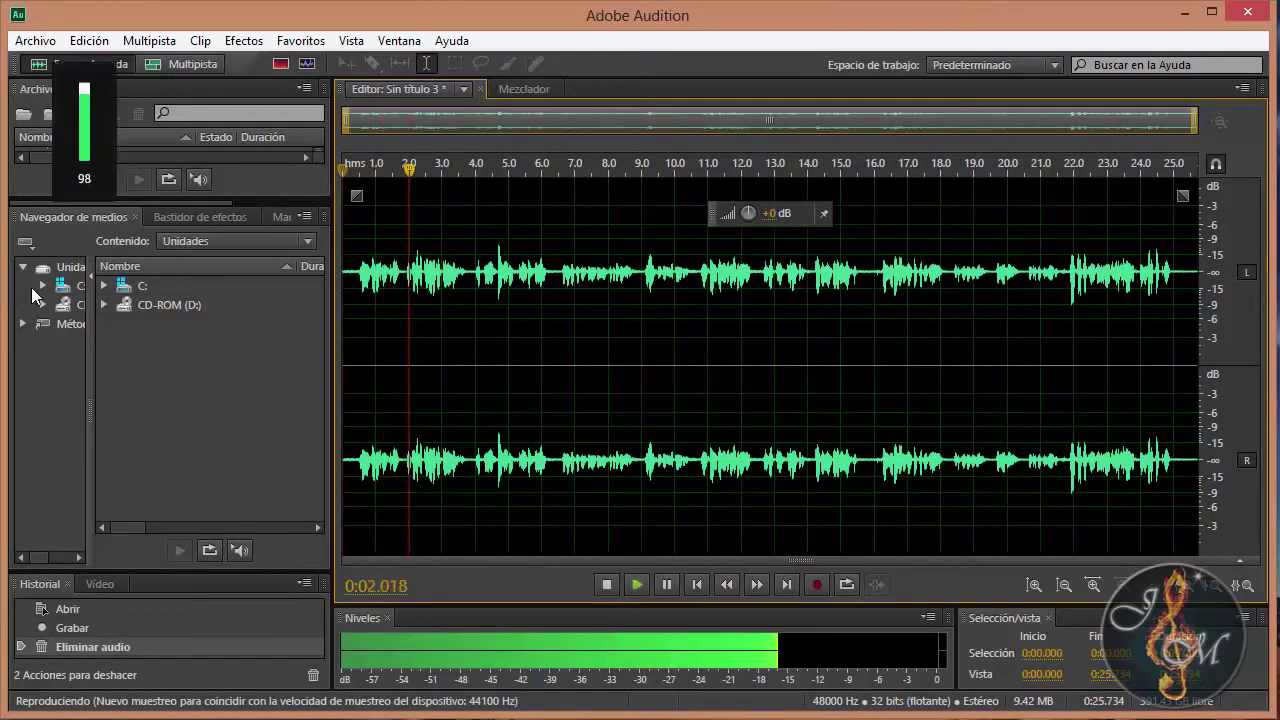
pyautogui.press('XF86AudioLowerVolume')
pyautogui.press('XF86AudioLowerVolume')
pyautogui.press('XF86AudioLowerVolume')
pyautogui.press('XF86AudioLowerVolume')
pyautogui.press('XF86AudioLowerVolume')
pyautogui.press('XF86AudioLowerVolume')
pyautogui.press('XF86AudioLowerVolume')
pyautogui.press('XF86AudioLowerVolume')
pyautogui.press('XF86AudioLowerVolume')
pyautogui.press('XF86AudioLowerVolume')
pyautogui.press('XF86AudioLowerVolume')
pyautogui.press('XF86AudioLowerVolume')
pyautogui.press('XF86AudioLowerVolume')
pyautogui.press('XF86AudioLowerVolume')
pyautogui.press('XF86AudioLowerVolume')
pyautogui.press('XF86AudioLowerVolume')
pyautogui.press('XF86AudioLowerVolume')
pyautogui.press('XF86AudioLowerVolume')
pyautogui.press('XF86AudioLowerVolume')
pyautogui.press('XF86AudioLowerVolume')
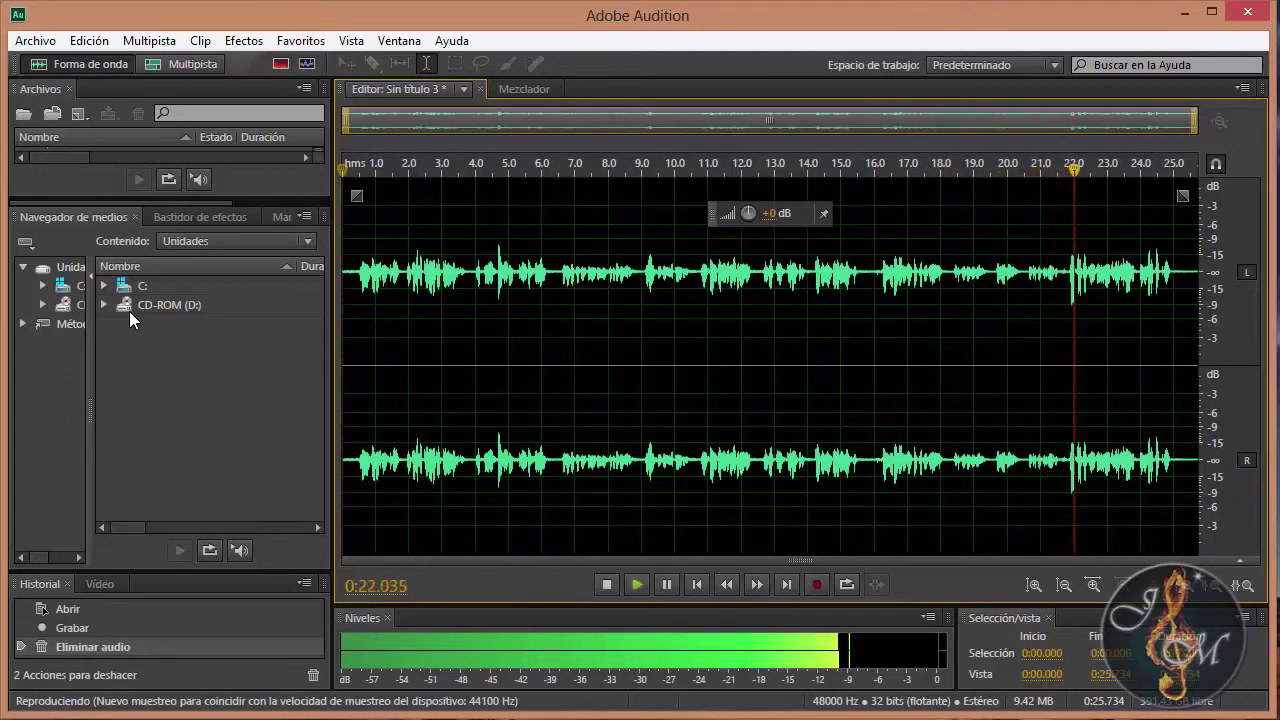
pyautogui.click(667, 585)
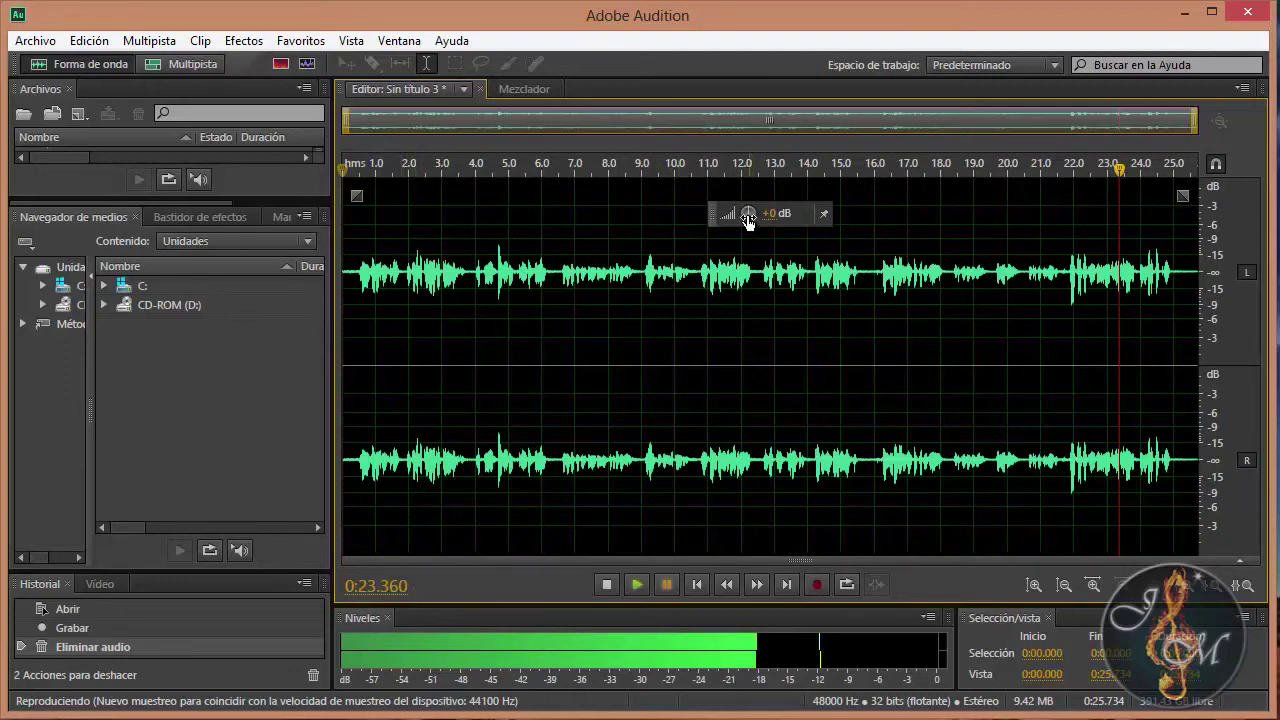
# - Amplify the whole recording by about 6.3 dB and clear the selection
pyautogui.moveTo(747, 212); pyautogui.dragTo(747, 196)
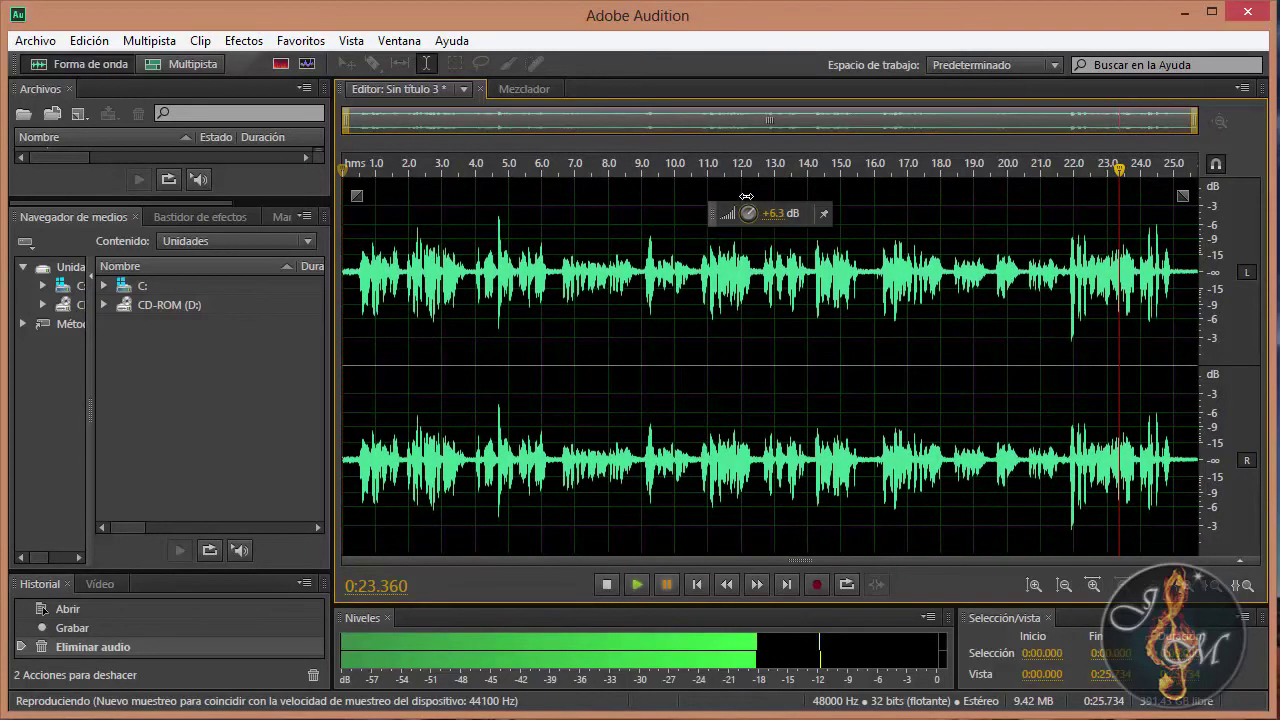
pyautogui.moveTo(745, 196); pyautogui.dragTo(747, 197)
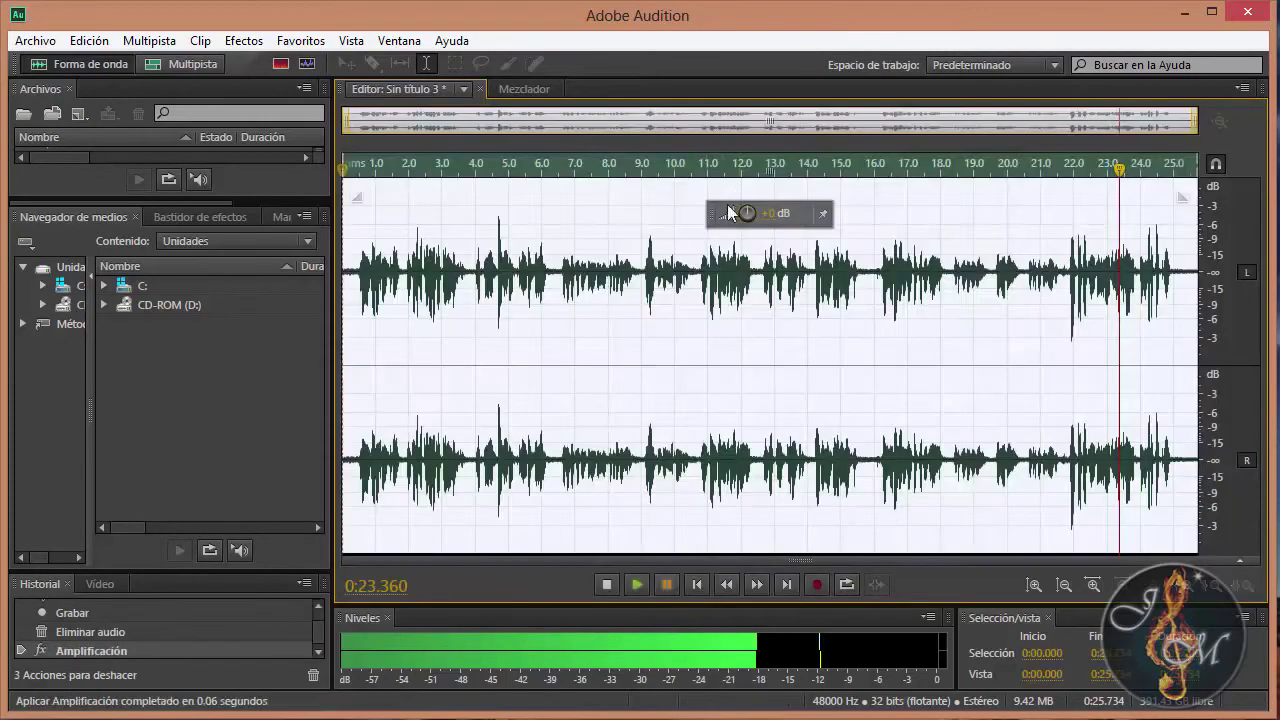
pyautogui.click(572, 295)
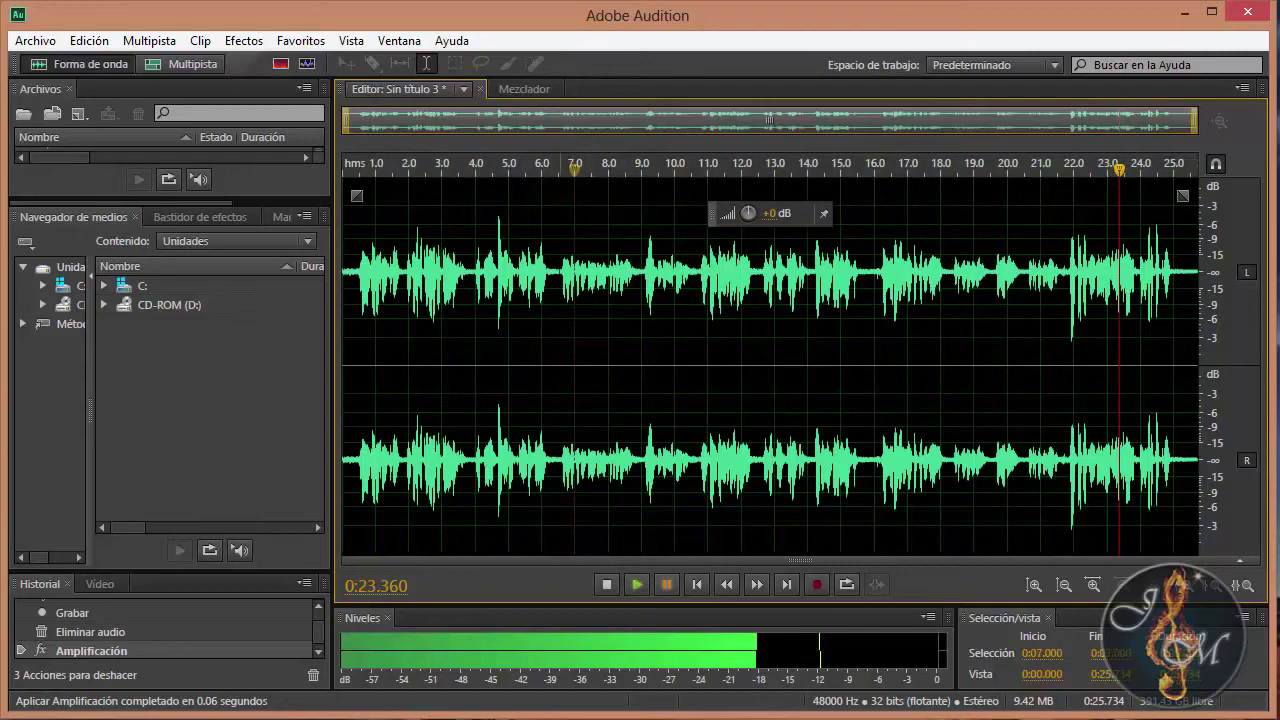
# - Compare the levels of the phrases at about 2 to 3.7 s and 6.5 to 9 s by highlighting each in turn
pyautogui.moveTo(408, 300); pyautogui.dragTo(458, 280)
pyautogui.click(418, 278)
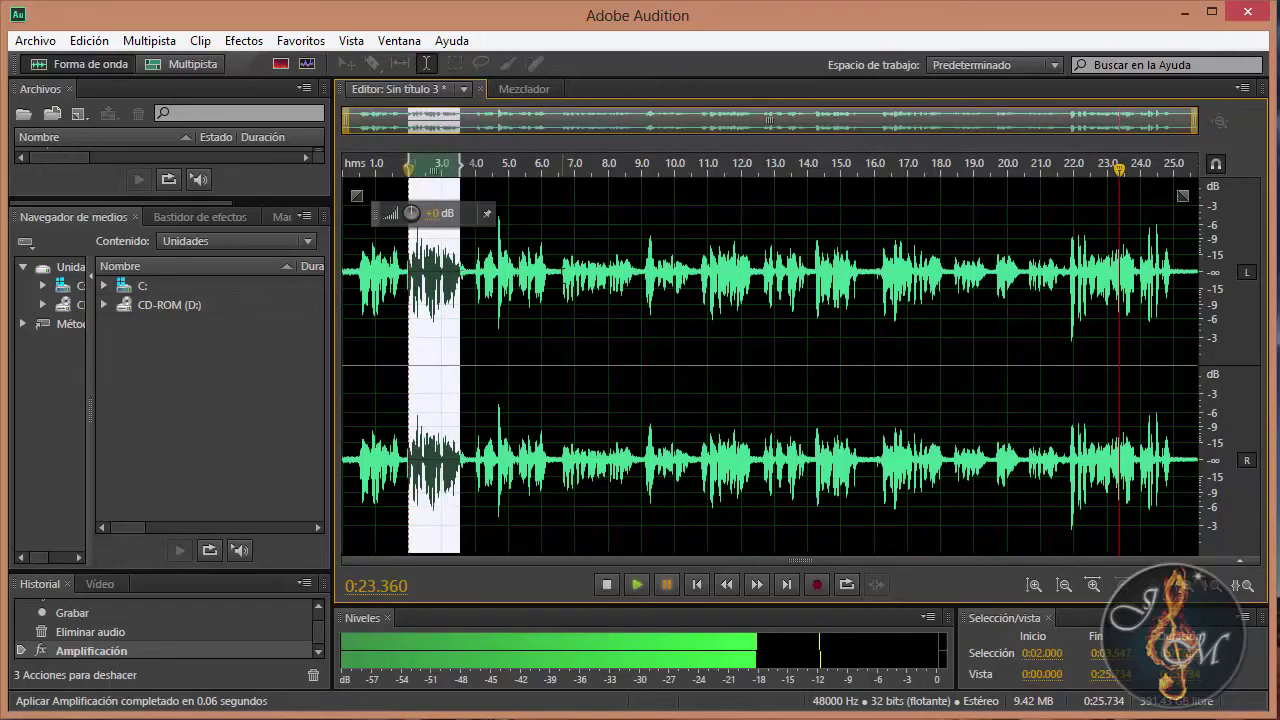
pyautogui.moveTo(561, 278); pyautogui.dragTo(640, 276)
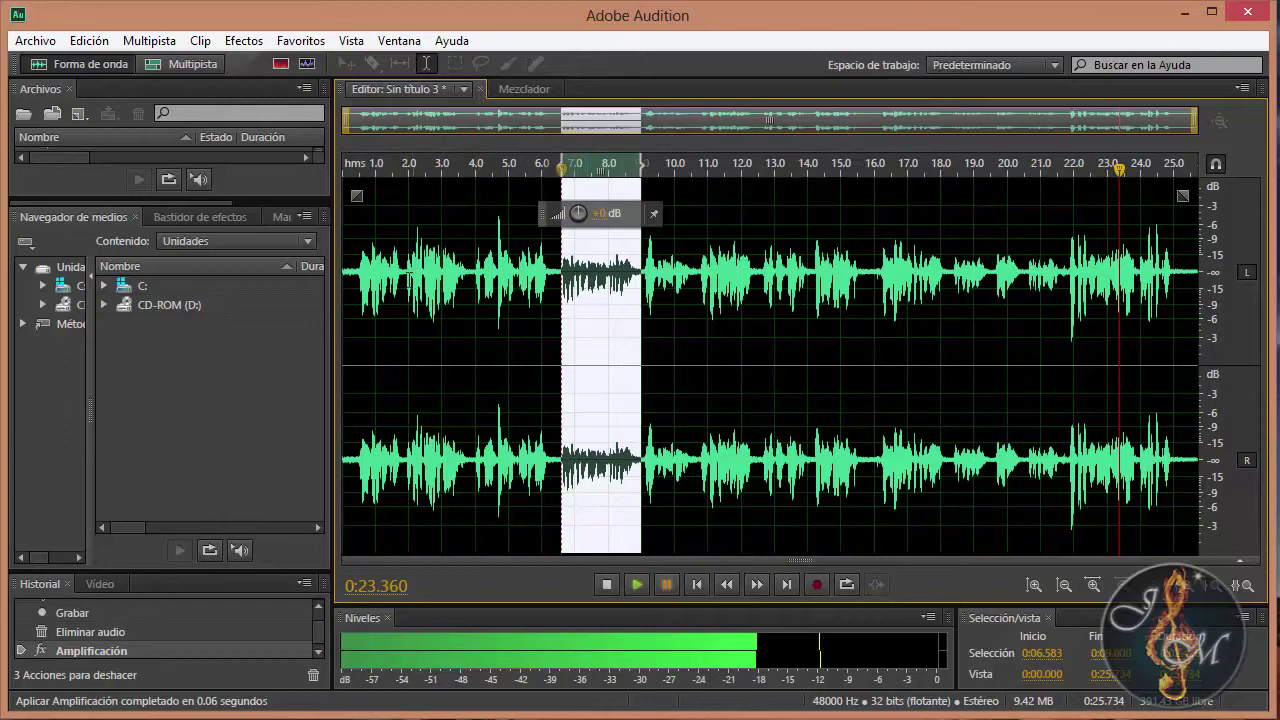
pyautogui.moveTo(409, 280); pyautogui.dragTo(458, 284)
pyautogui.click(429, 282)
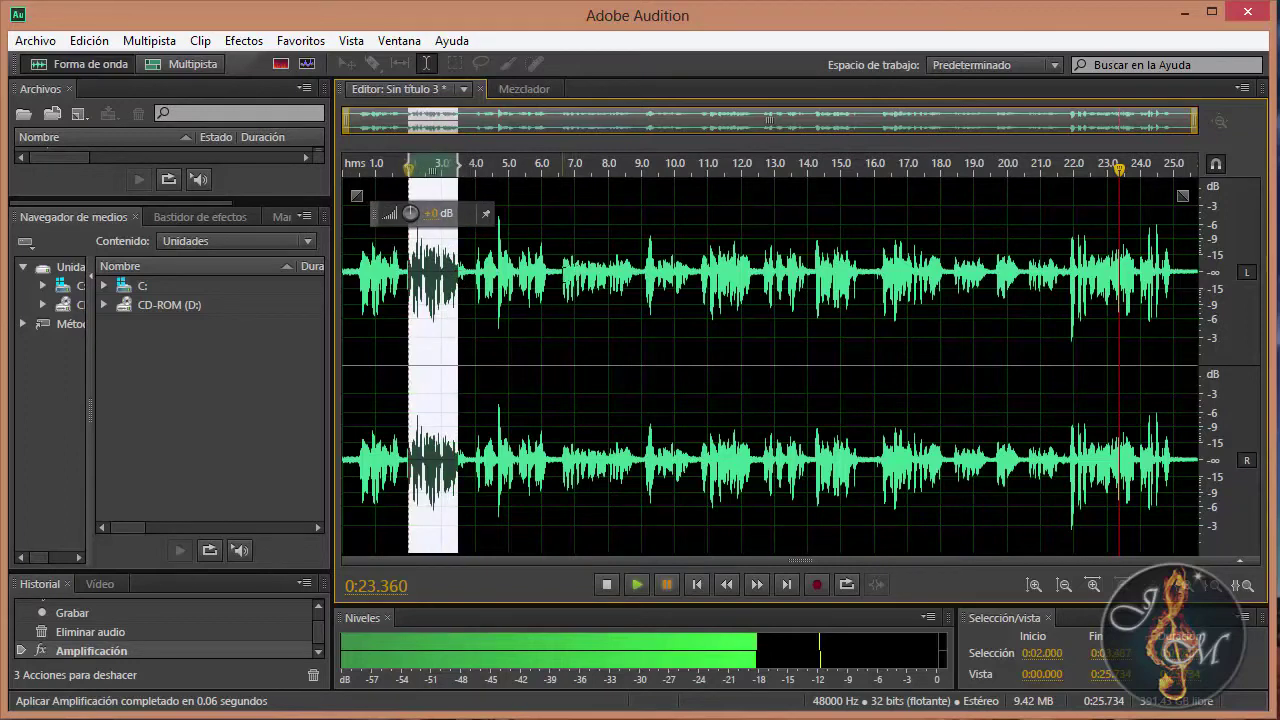
pyautogui.moveTo(561, 282); pyautogui.dragTo(628, 282)
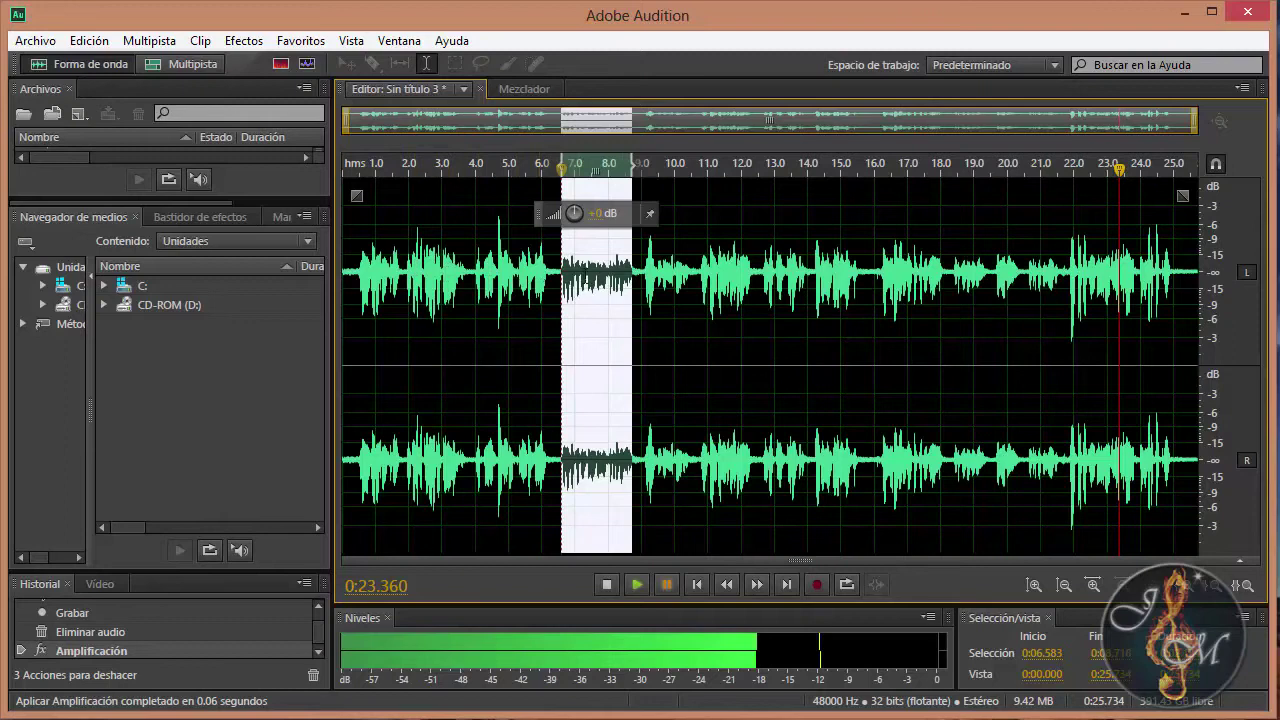
pyautogui.click(553, 279)
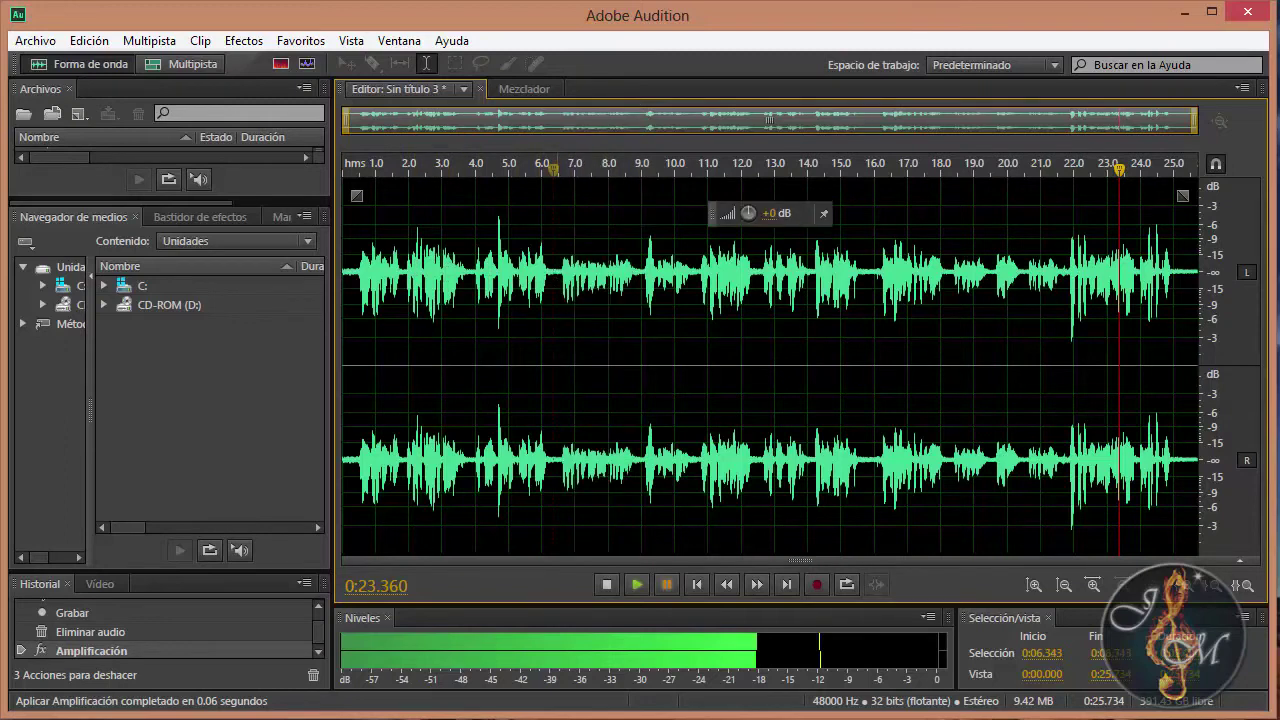
pyautogui.moveTo(558, 279); pyautogui.dragTo(641, 279)
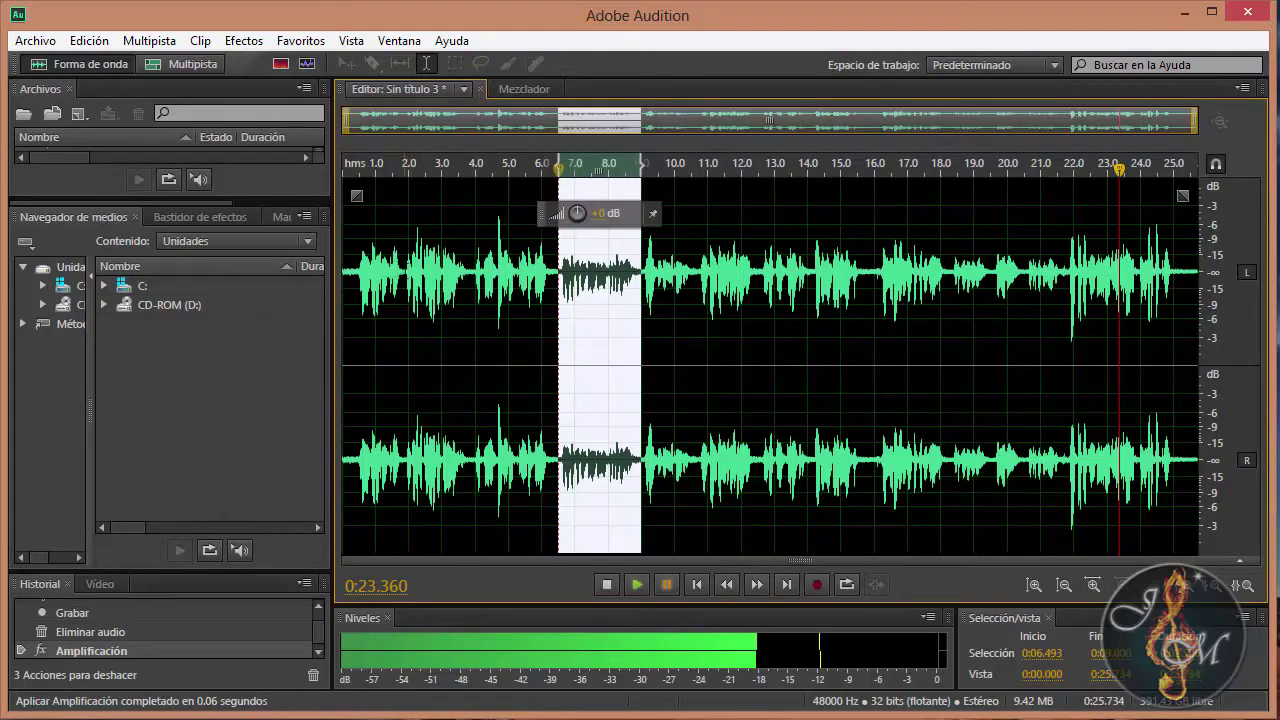
pyautogui.moveTo(408, 300); pyautogui.dragTo(465, 300)
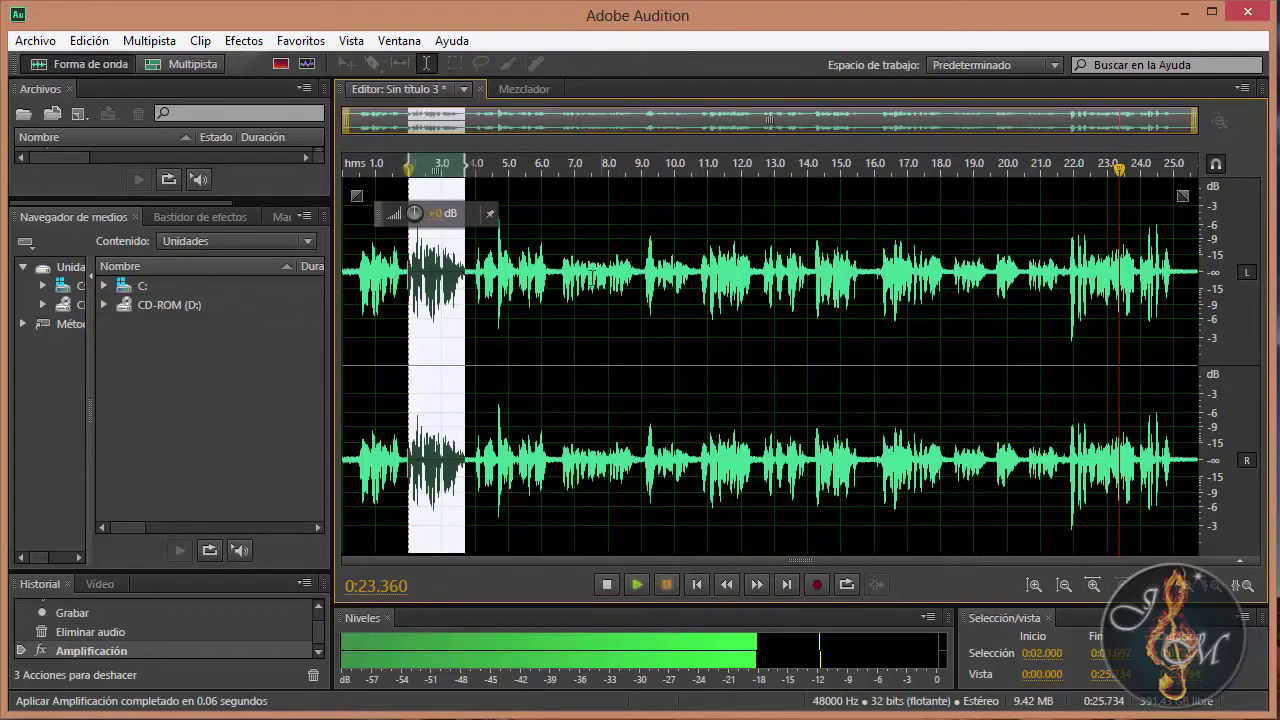
pyautogui.click(591, 278)
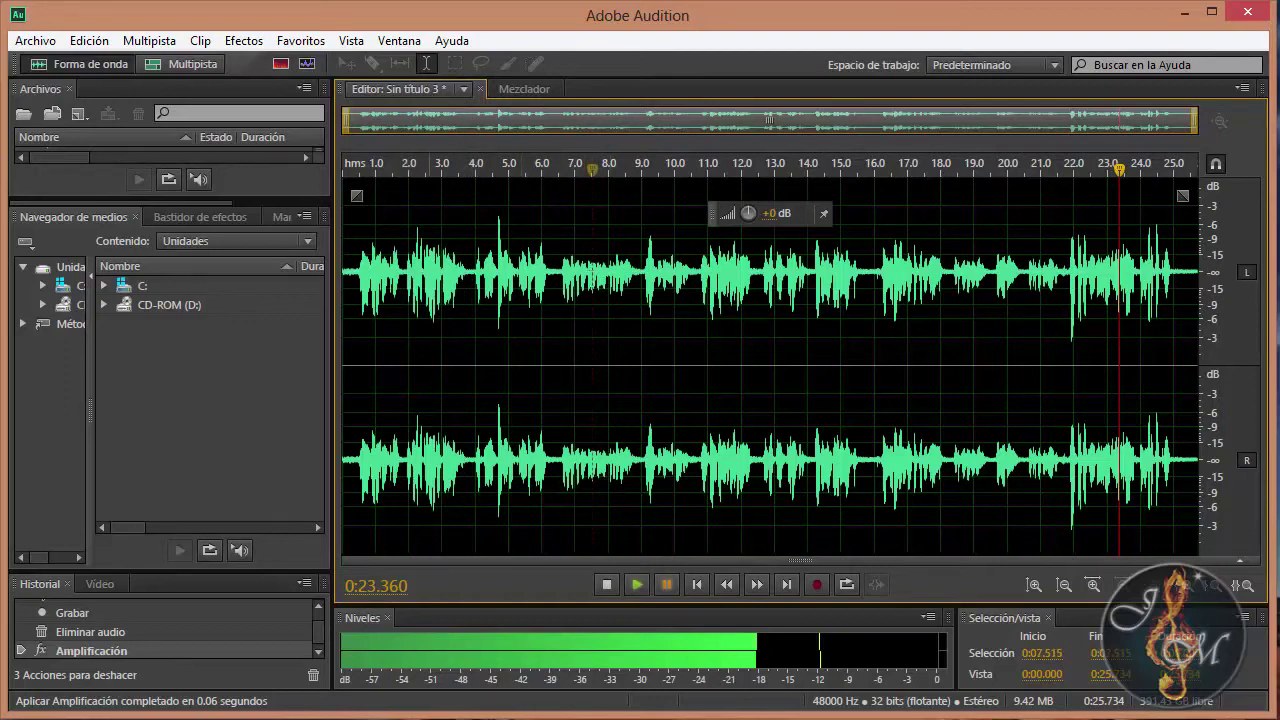
# - Open the Compresor modelado en tubo effect and move its window off the start of the waveform
pyautogui.click(264, 41)
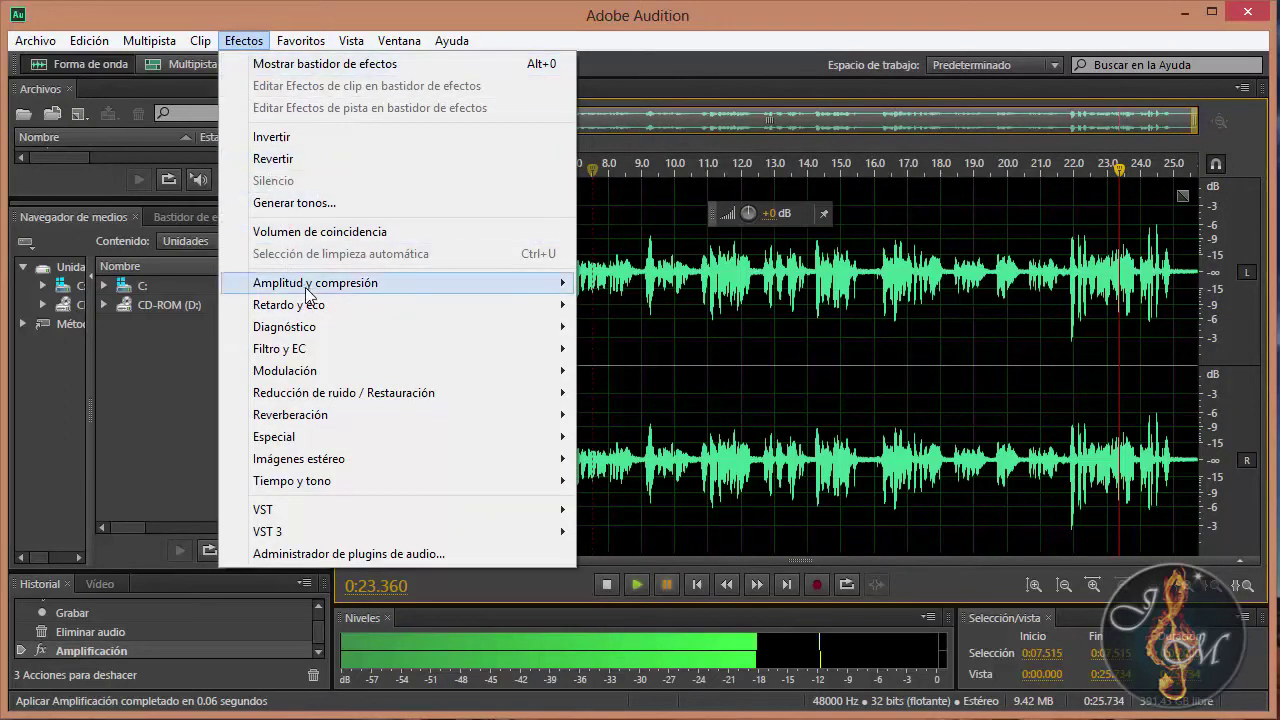
pyautogui.moveTo(325, 290)
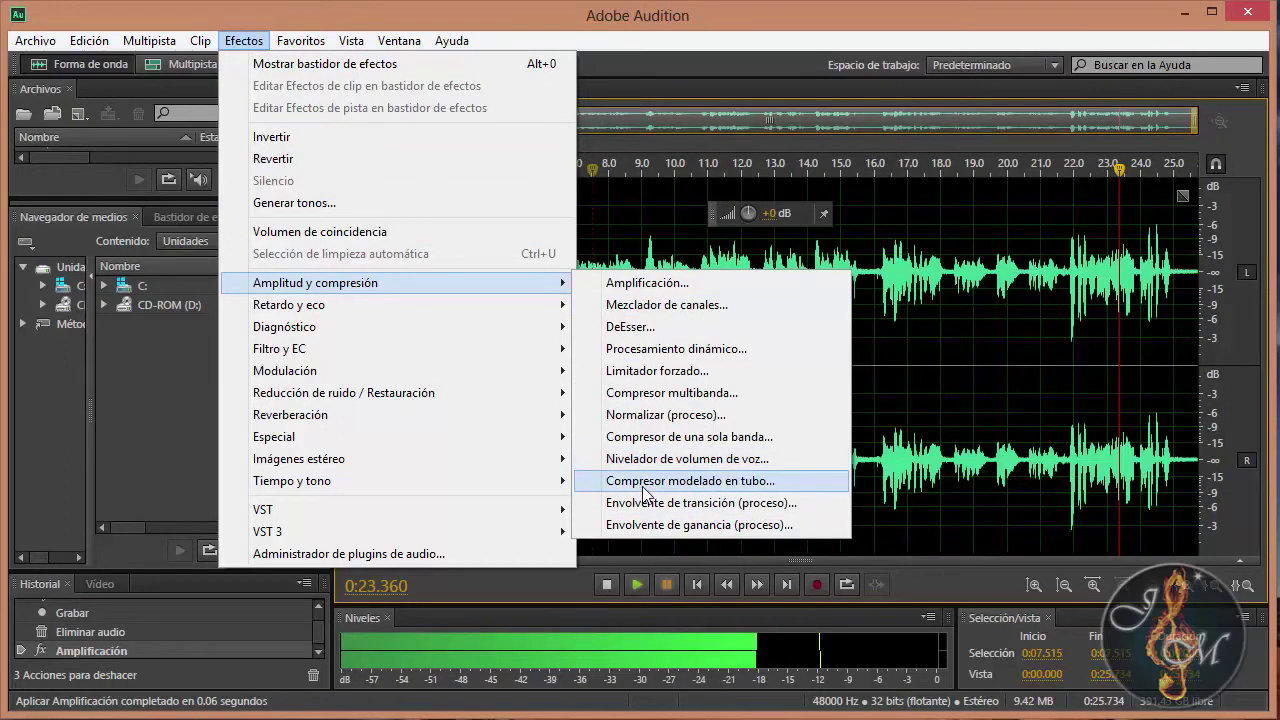
pyautogui.click(645, 487)
pyautogui.click(627, 284)
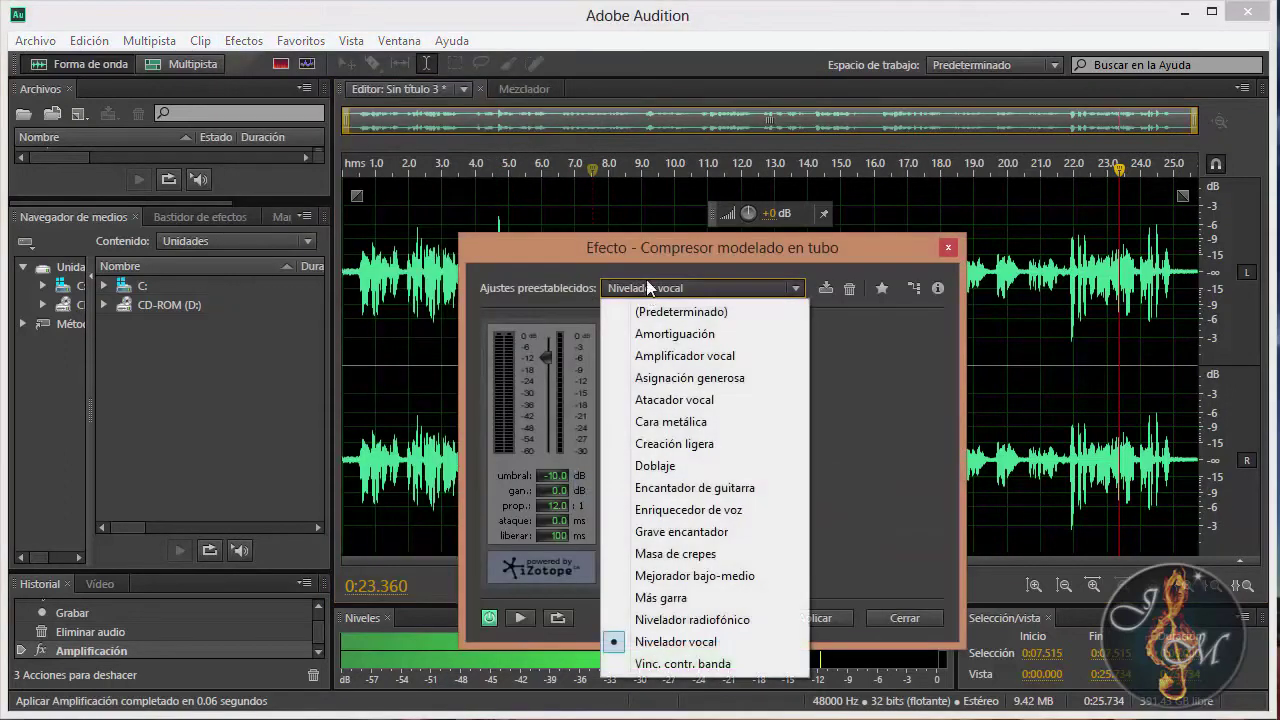
pyautogui.click(667, 240)
pyautogui.moveTo(667, 240); pyautogui.dragTo(832, 180)
# - Try the compressor presets Encantador de guitarra, Atacador vocal and Creación ligera
pyautogui.click(818, 228)
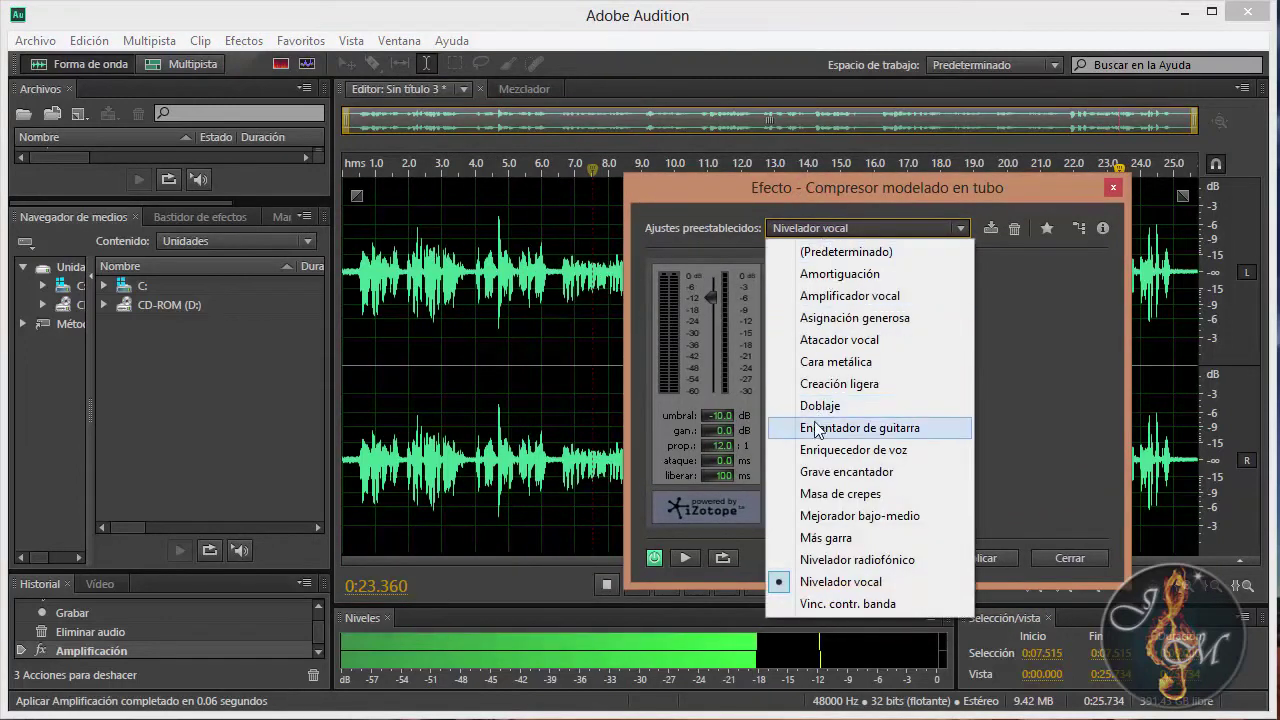
pyautogui.click(858, 427)
pyautogui.click(850, 228)
pyautogui.click(810, 340)
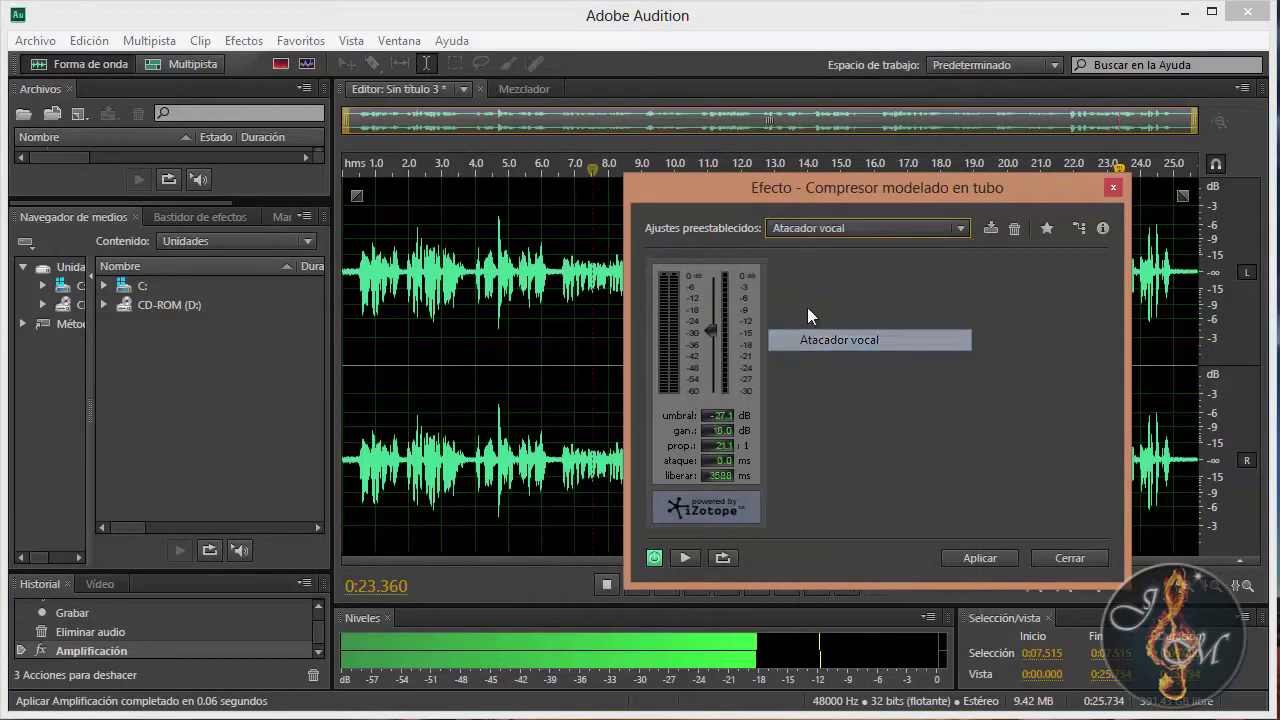
pyautogui.click(806, 230)
pyautogui.click(812, 384)
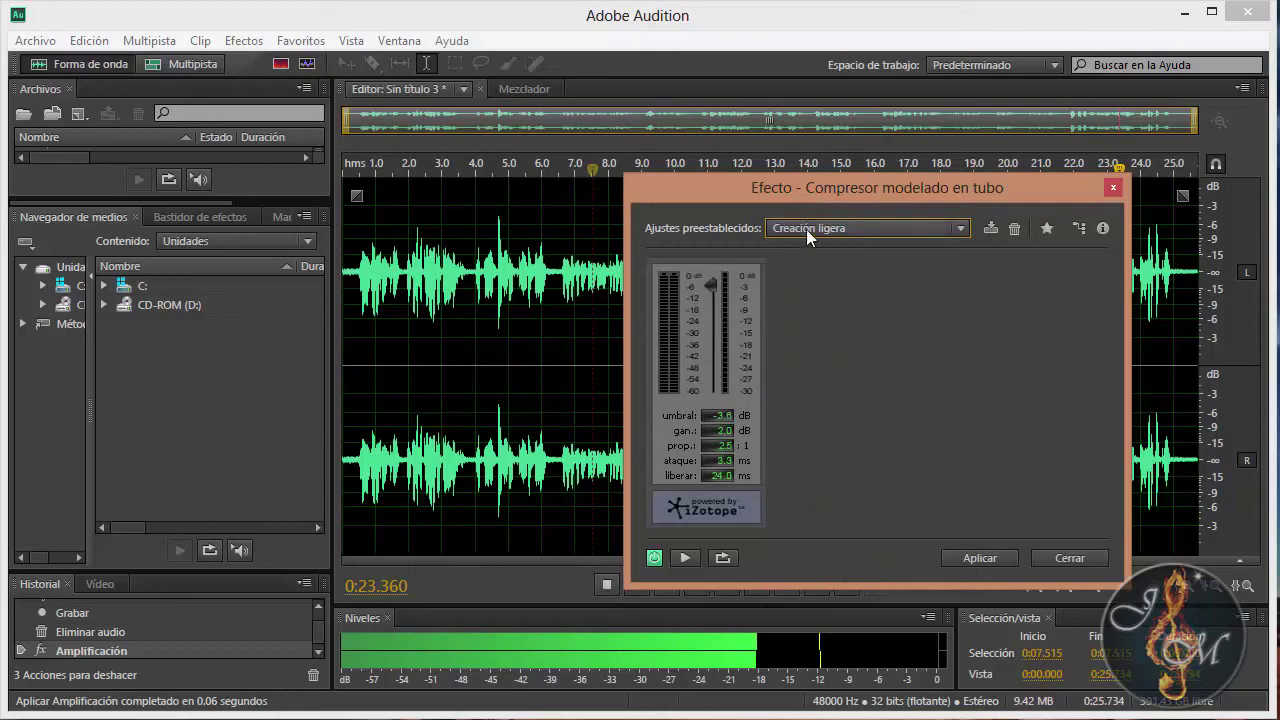
# - Choose the Nivelador vocal preset and apply the compressor to the whole recording
pyautogui.click(806, 229)
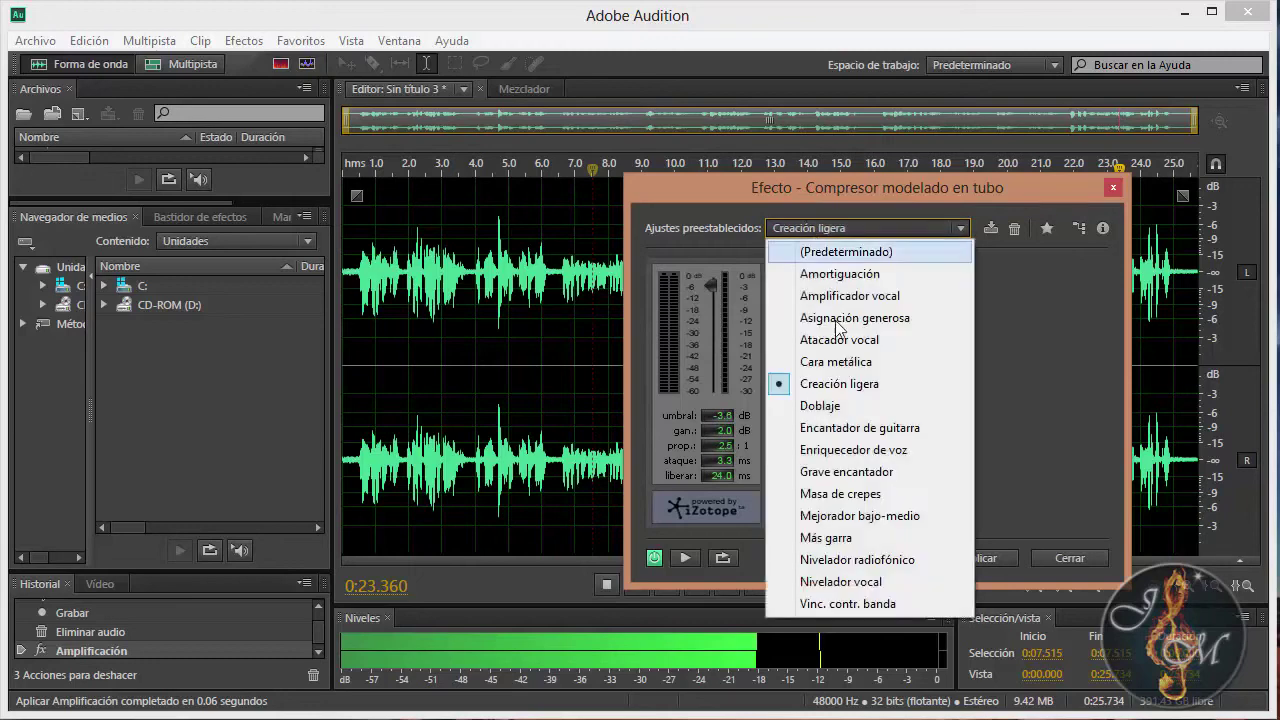
pyautogui.click(853, 582)
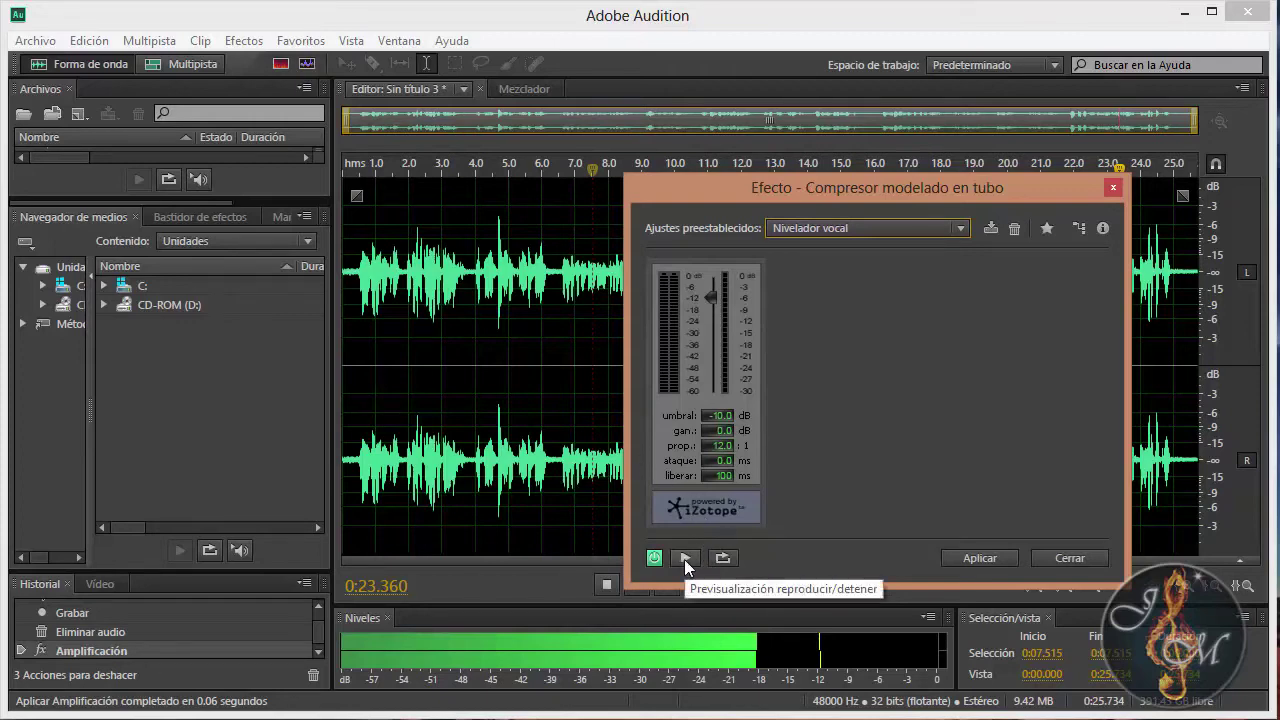
pyautogui.click(984, 560)
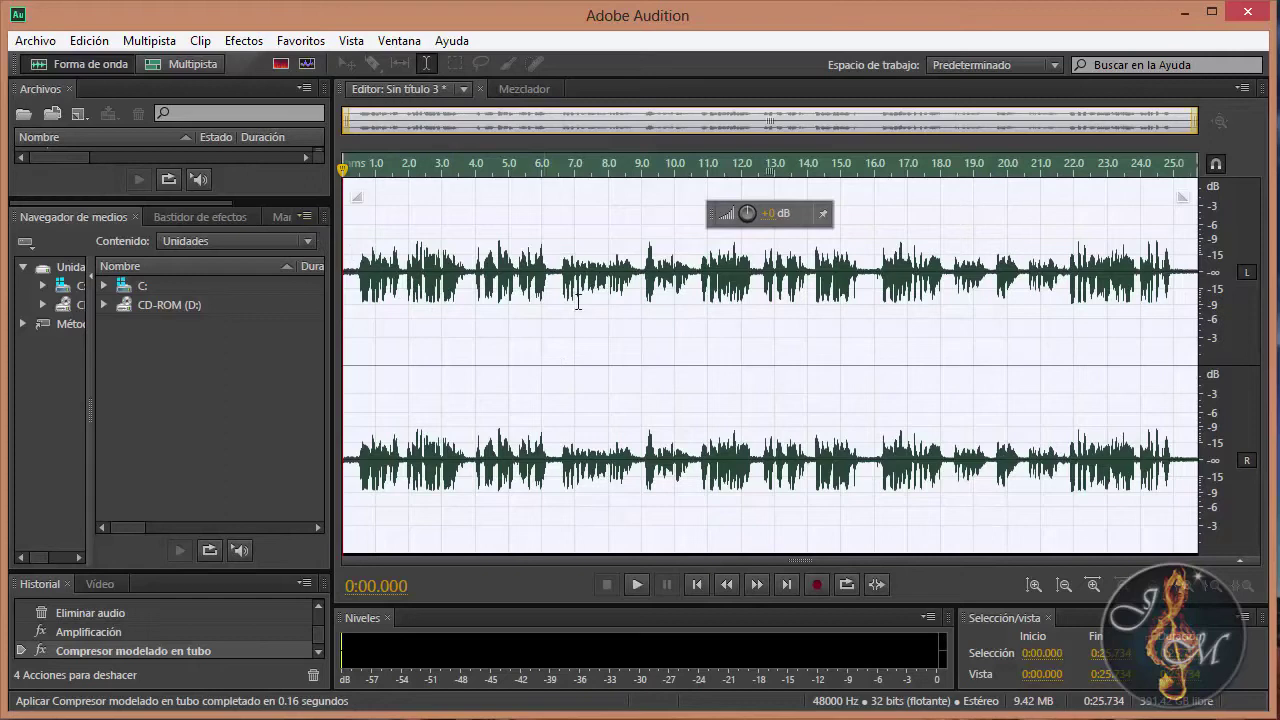
# - Apply the Compresor modelado en tubo effect with the Nivelador vocal preset to the whole recording three more times
pyautogui.click(243, 40)
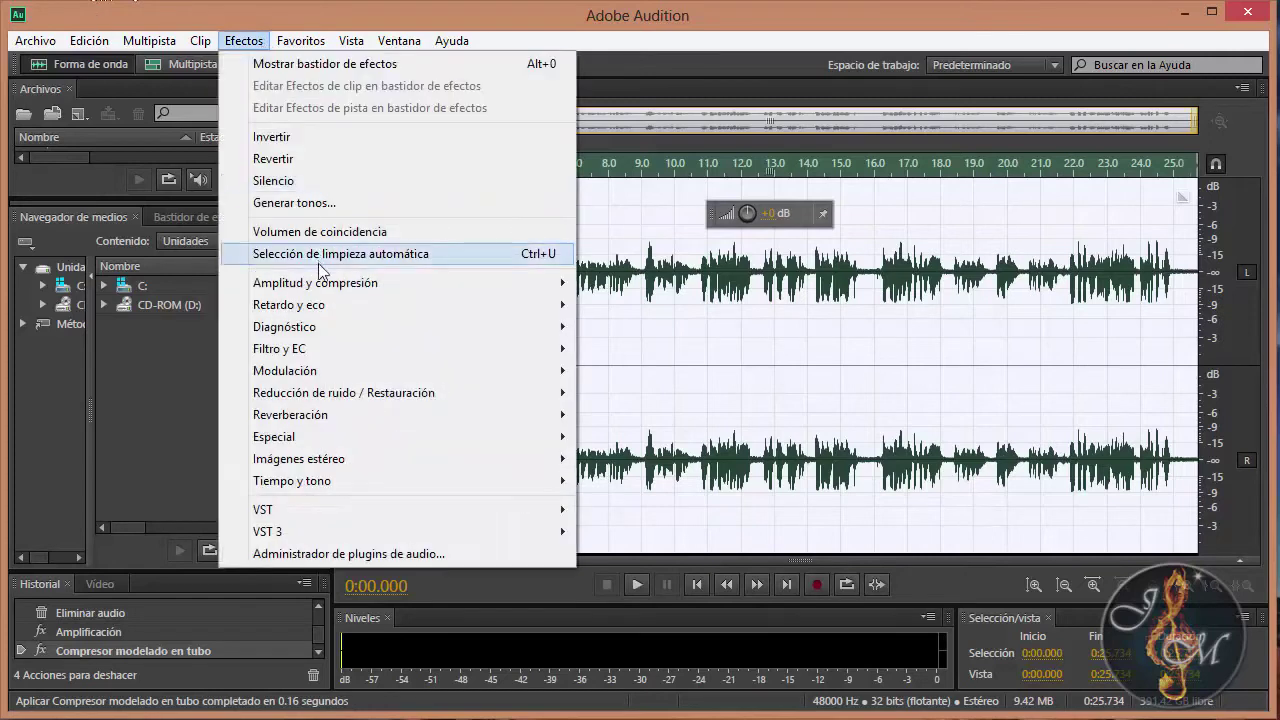
pyautogui.moveTo(380, 283)
pyautogui.click(688, 480)
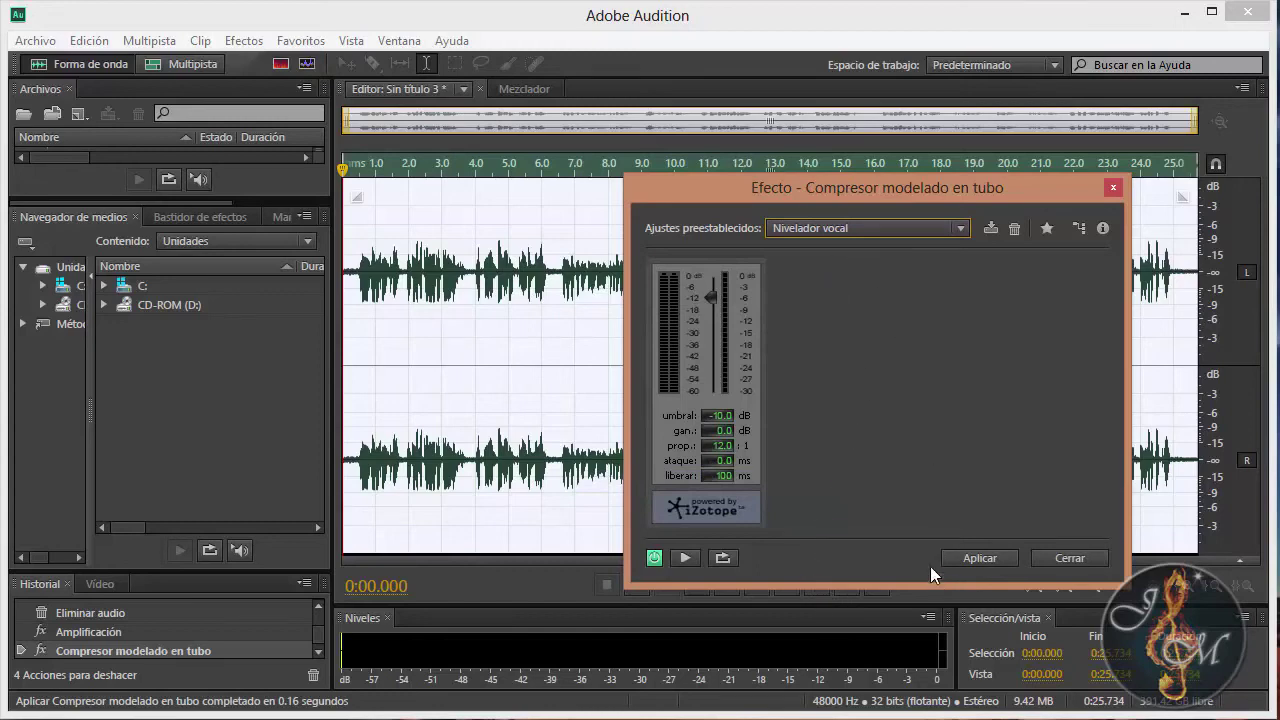
pyautogui.click(968, 560)
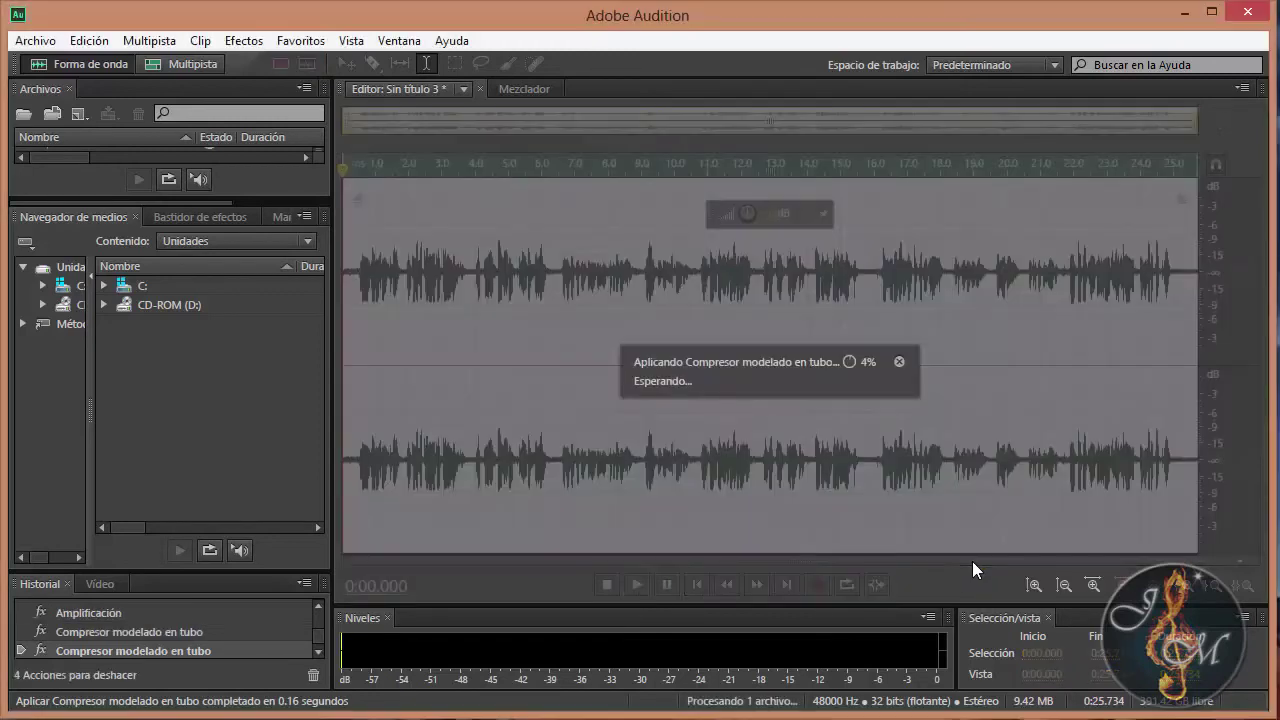
pyautogui.click(243, 40)
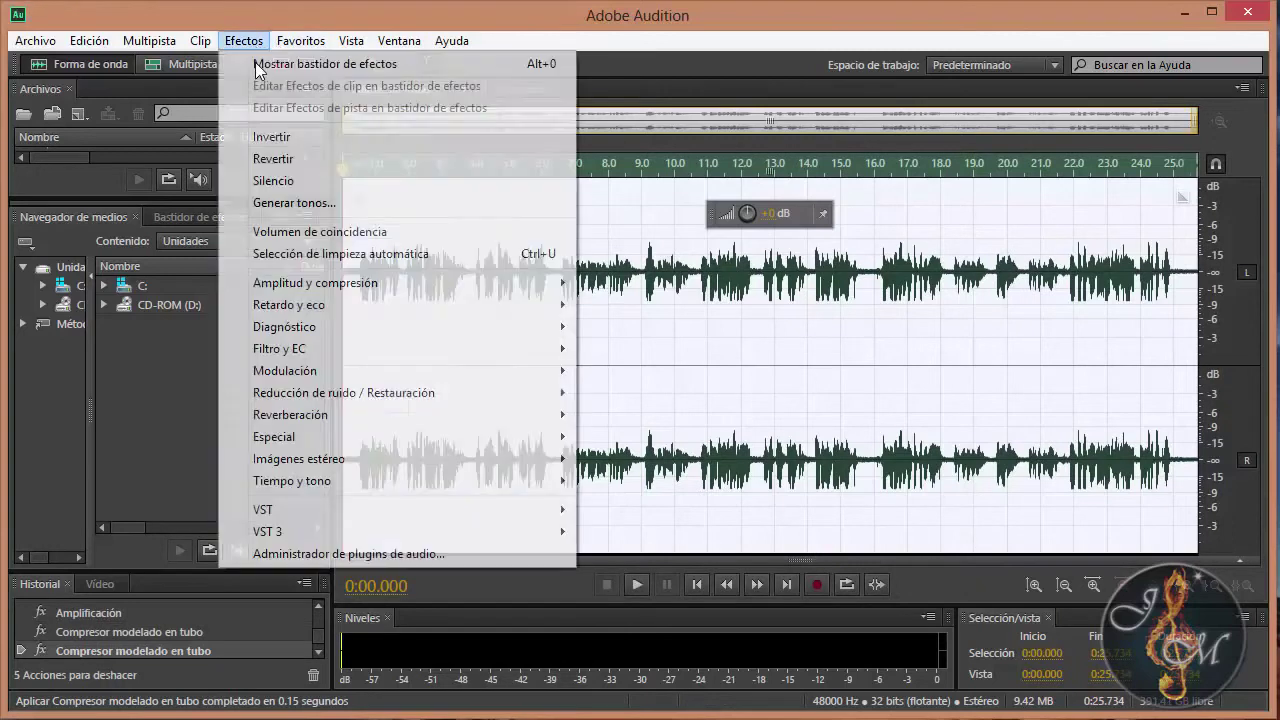
pyautogui.moveTo(375, 283)
pyautogui.click(650, 481)
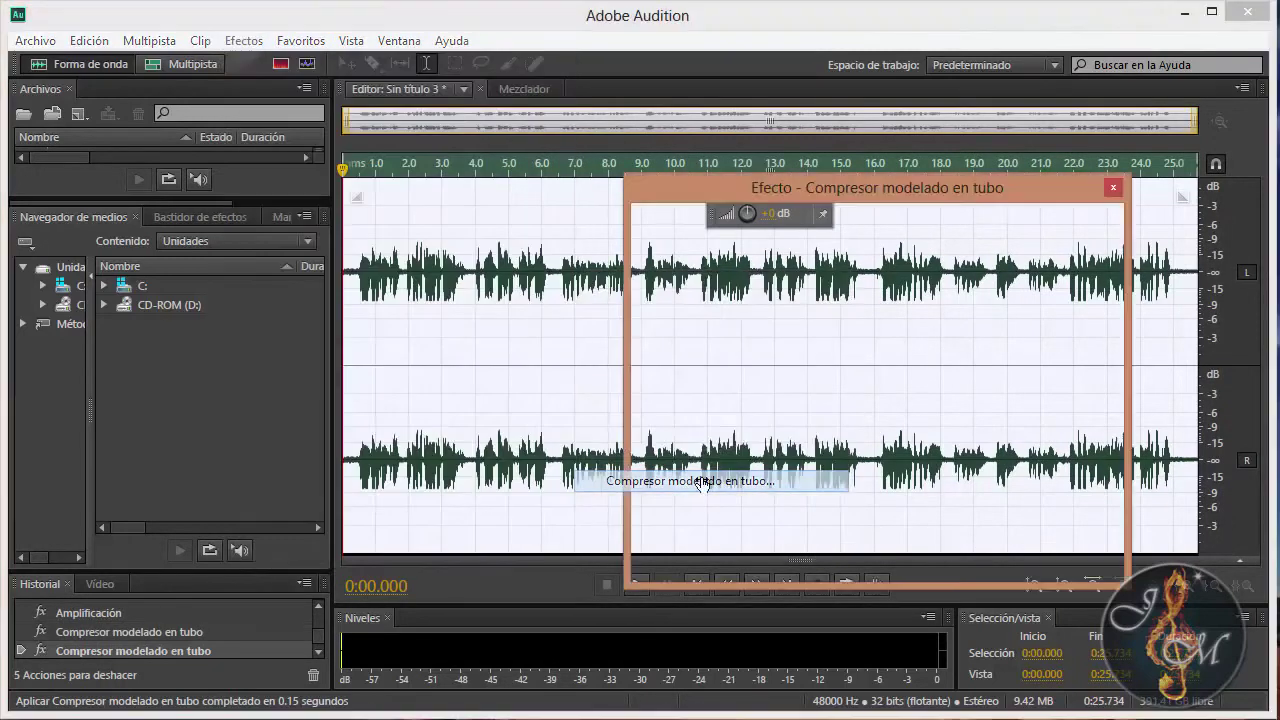
pyautogui.click(997, 558)
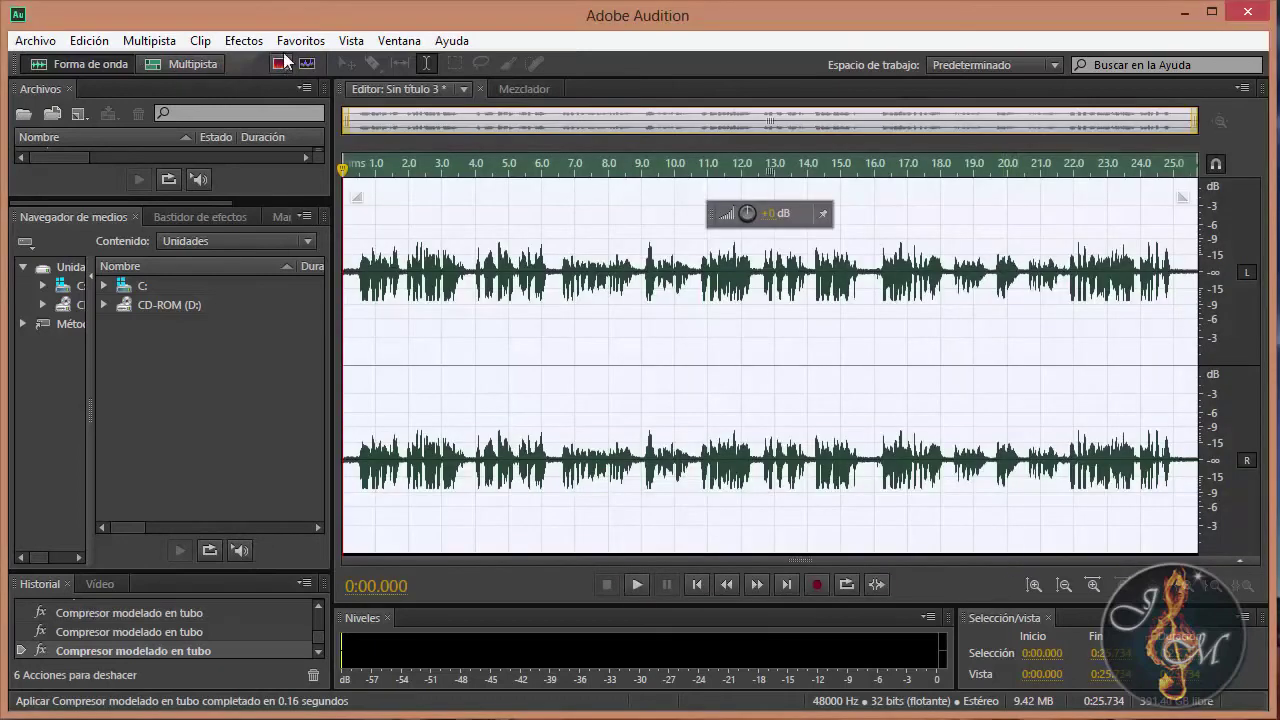
pyautogui.click(243, 40)
pyautogui.moveTo(394, 283)
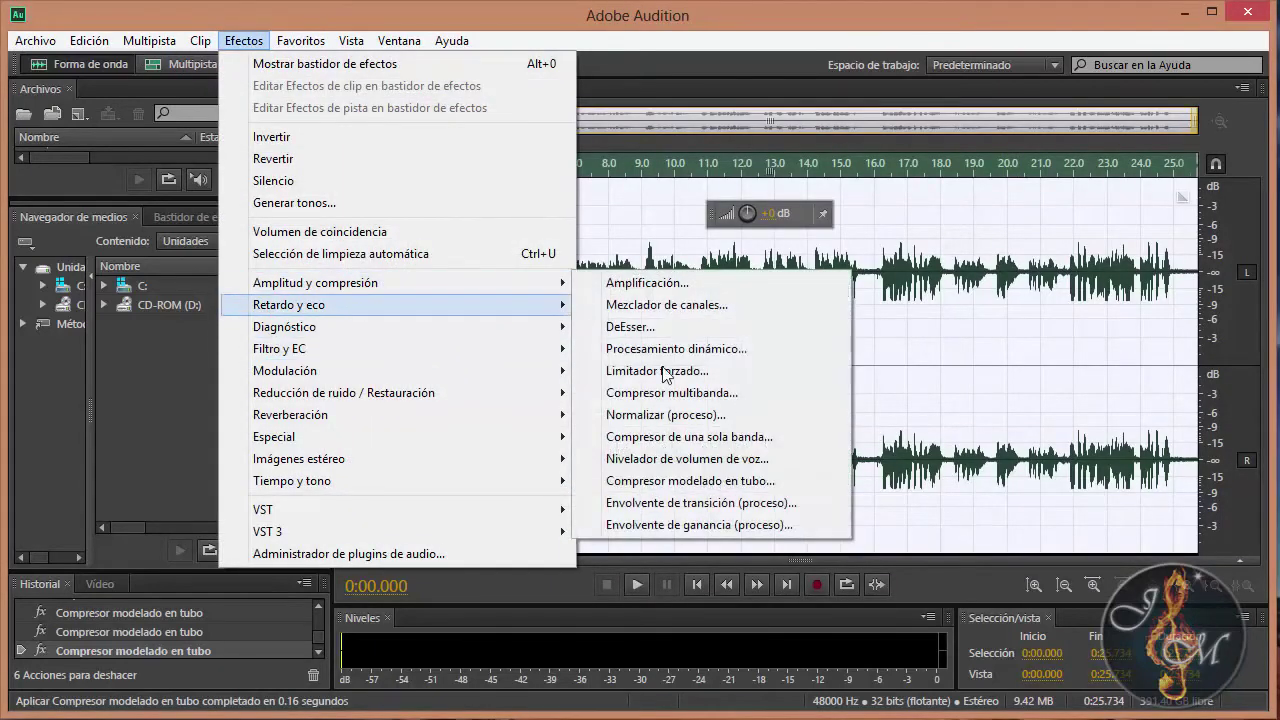
pyautogui.click(695, 480)
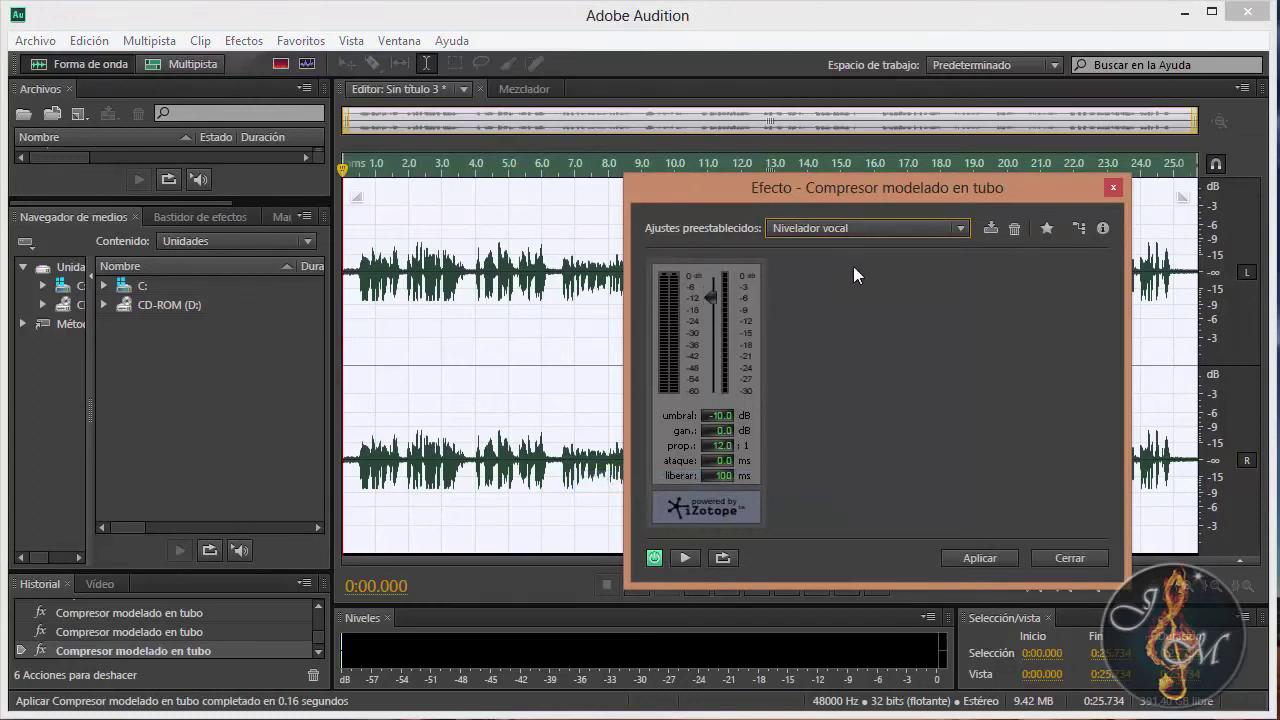
pyautogui.click(984, 558)
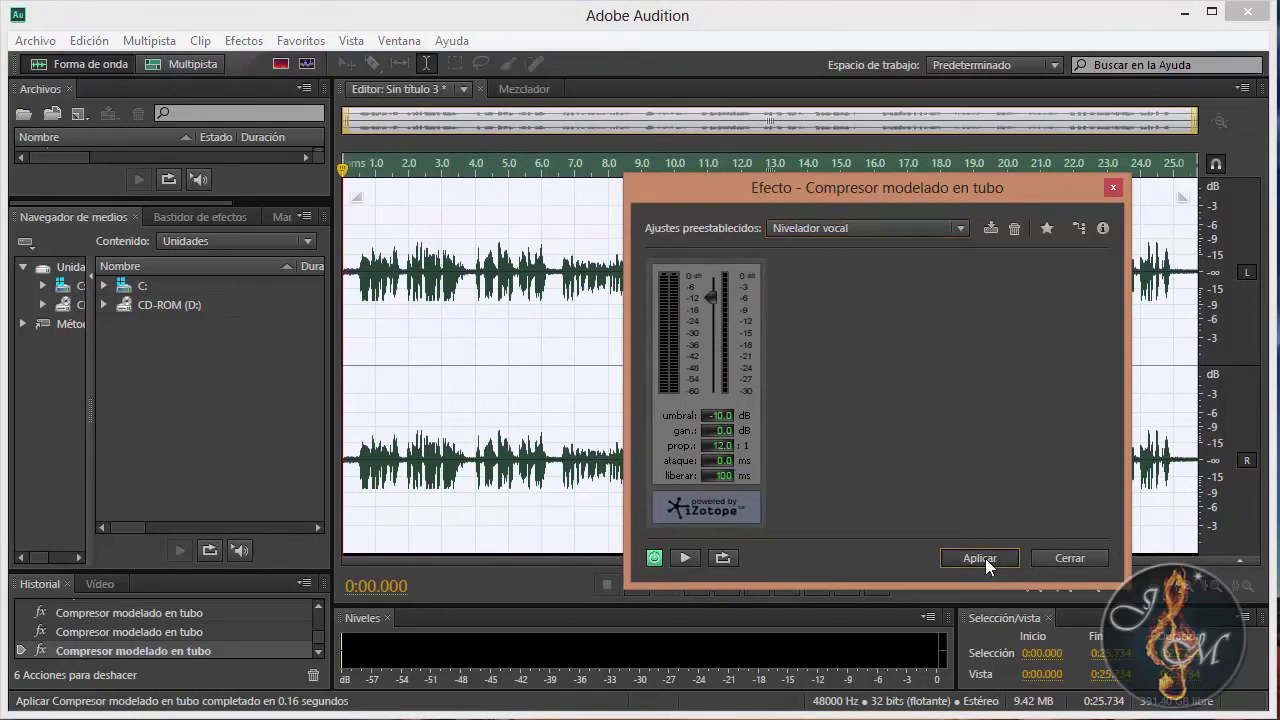
pyautogui.click(985, 558)
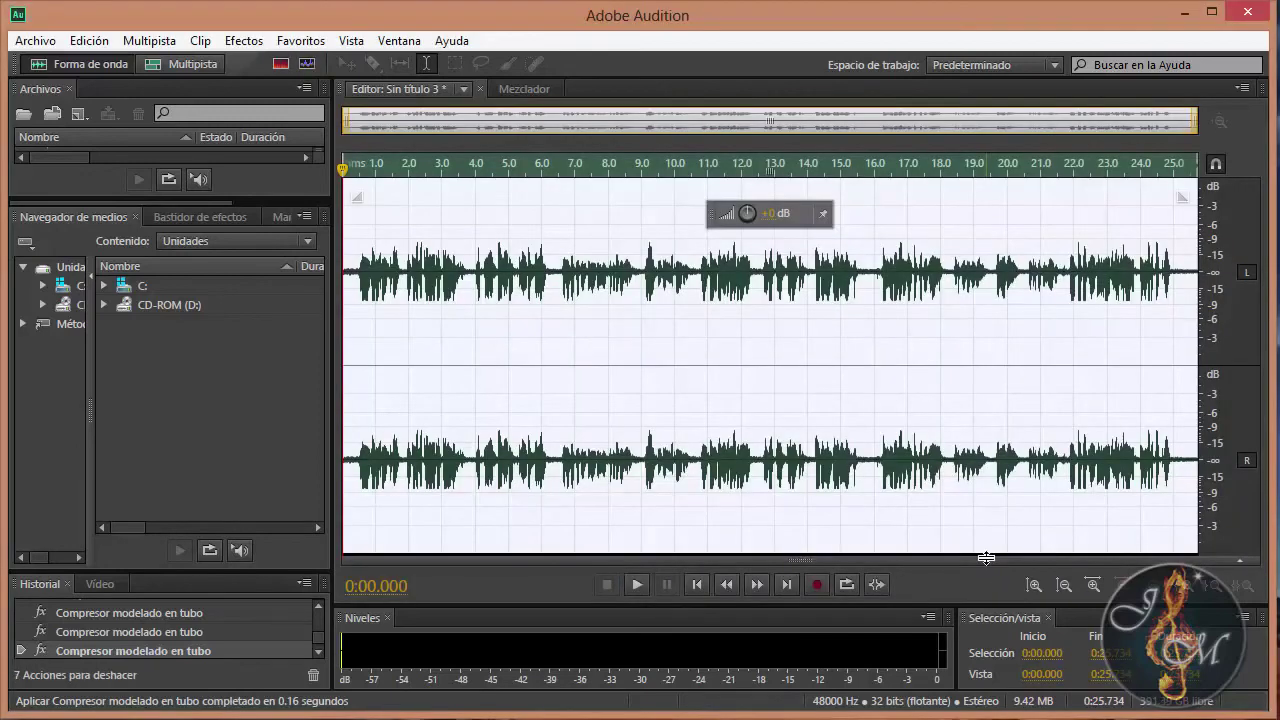
# - Compare the levels of the phrases at about 6.6 to 8.7 s and 2 to 3.5 s by highlighting each, and clear the selection
pyautogui.moveTo(564, 283); pyautogui.dragTo(632, 283)
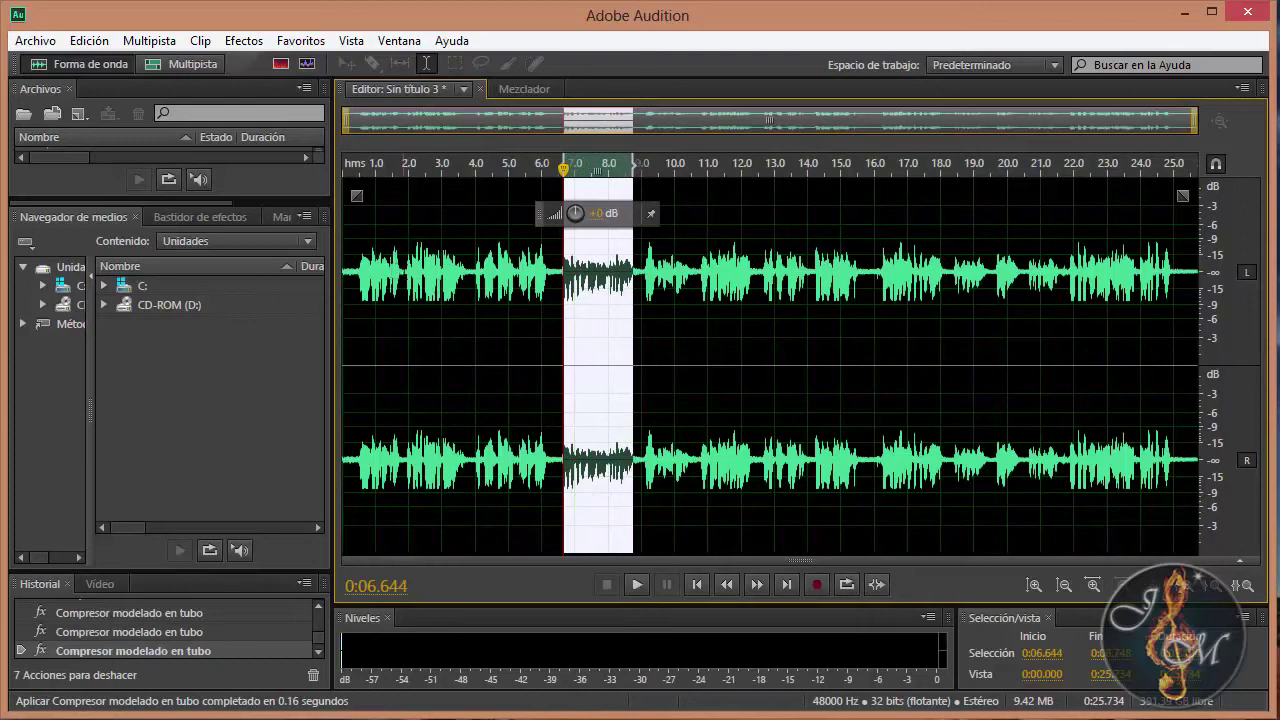
pyautogui.moveTo(410, 283); pyautogui.dragTo(457, 283)
pyautogui.click(608, 283)
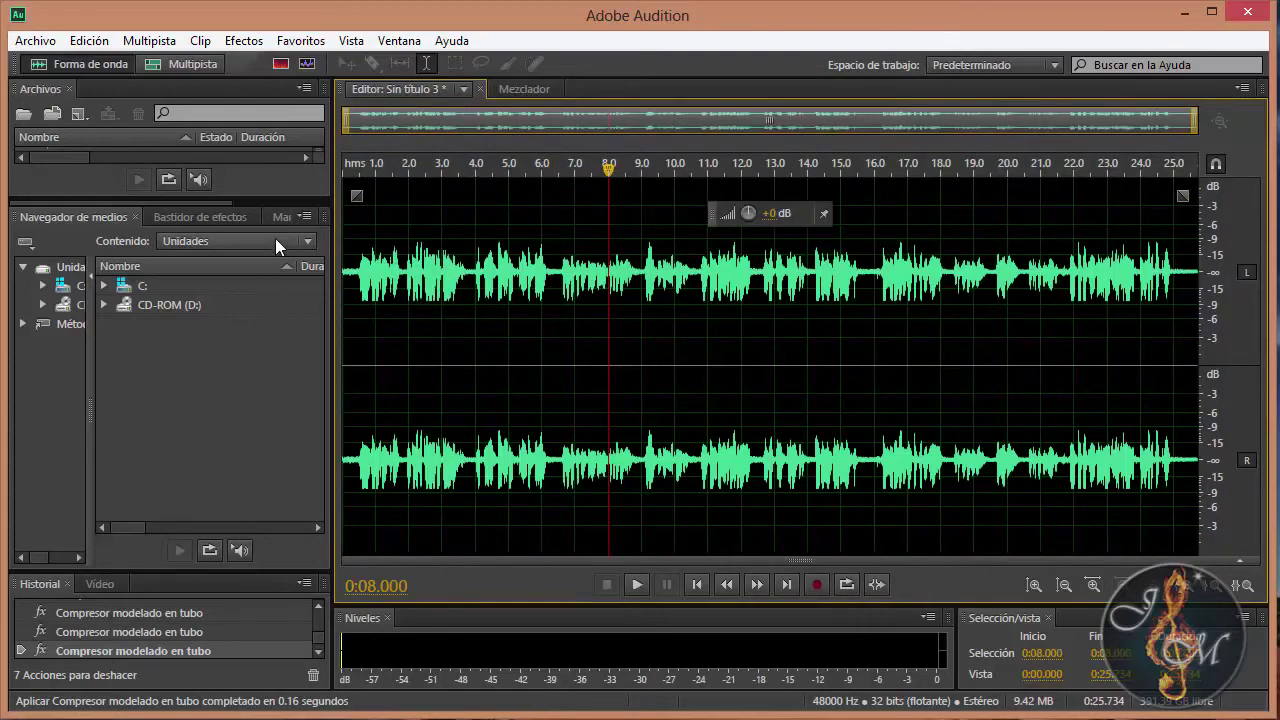
# - Run the Nivelador vocal tube-modeled compression over the entire recording another five times in succession
pyautogui.hotkey('shift', 'r')
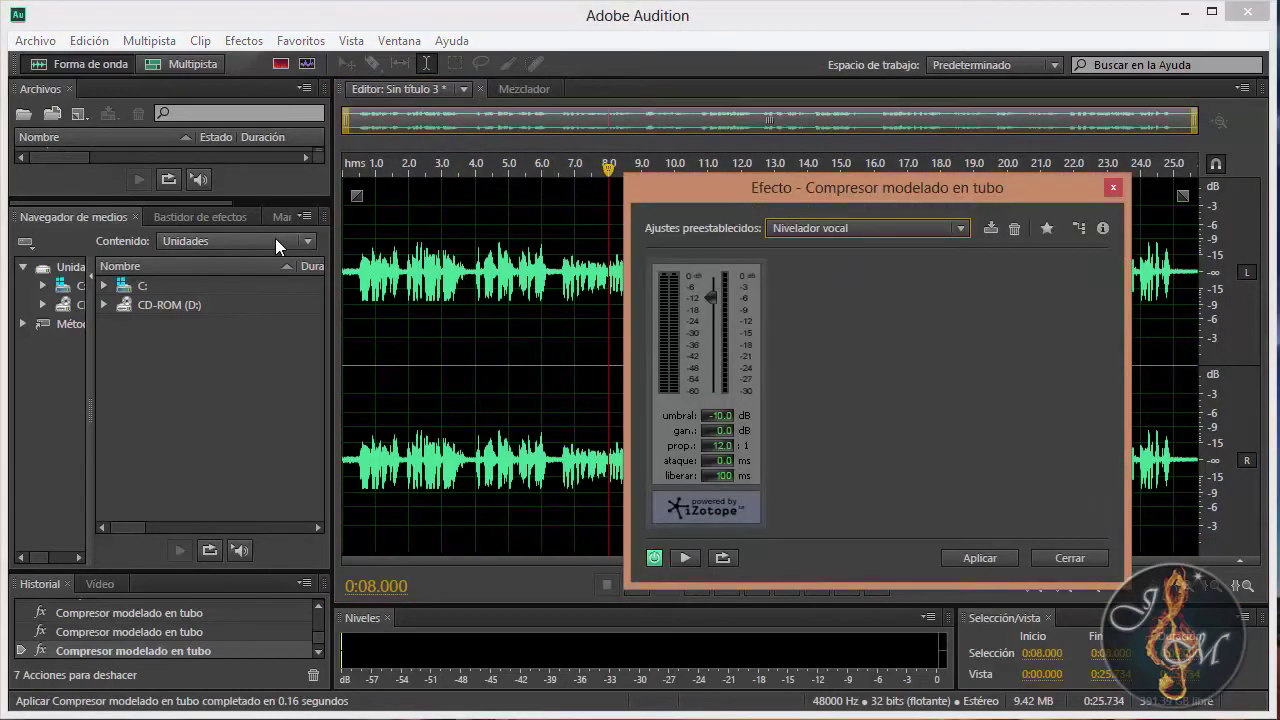
pyautogui.click(1002, 555)
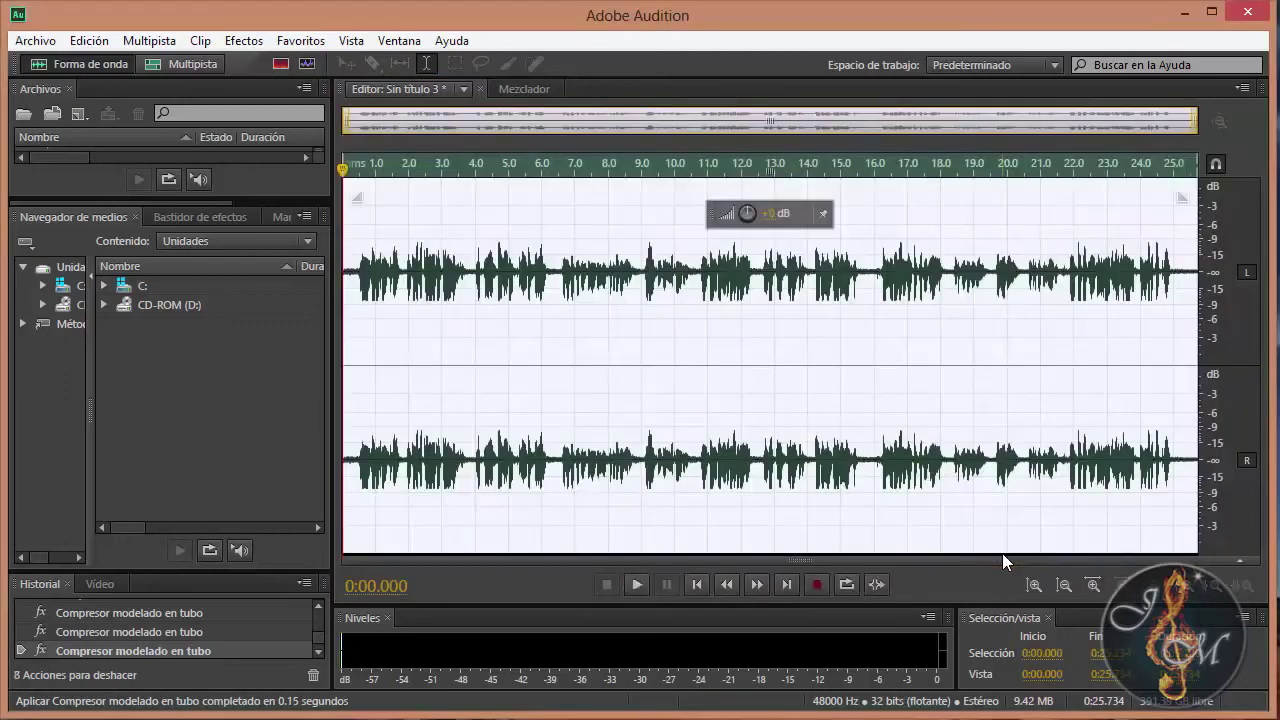
pyautogui.hotkey('shift', 'r')
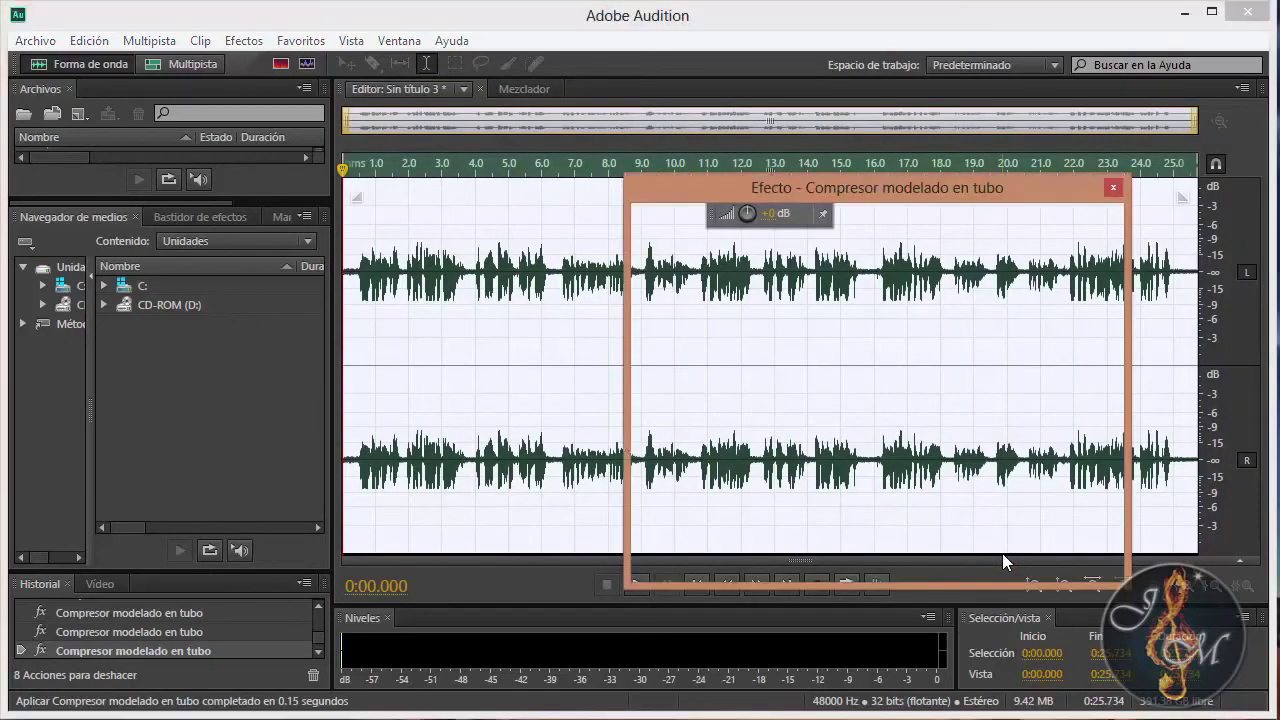
pyautogui.click(987, 560)
pyautogui.hotkey('shift', 'r')
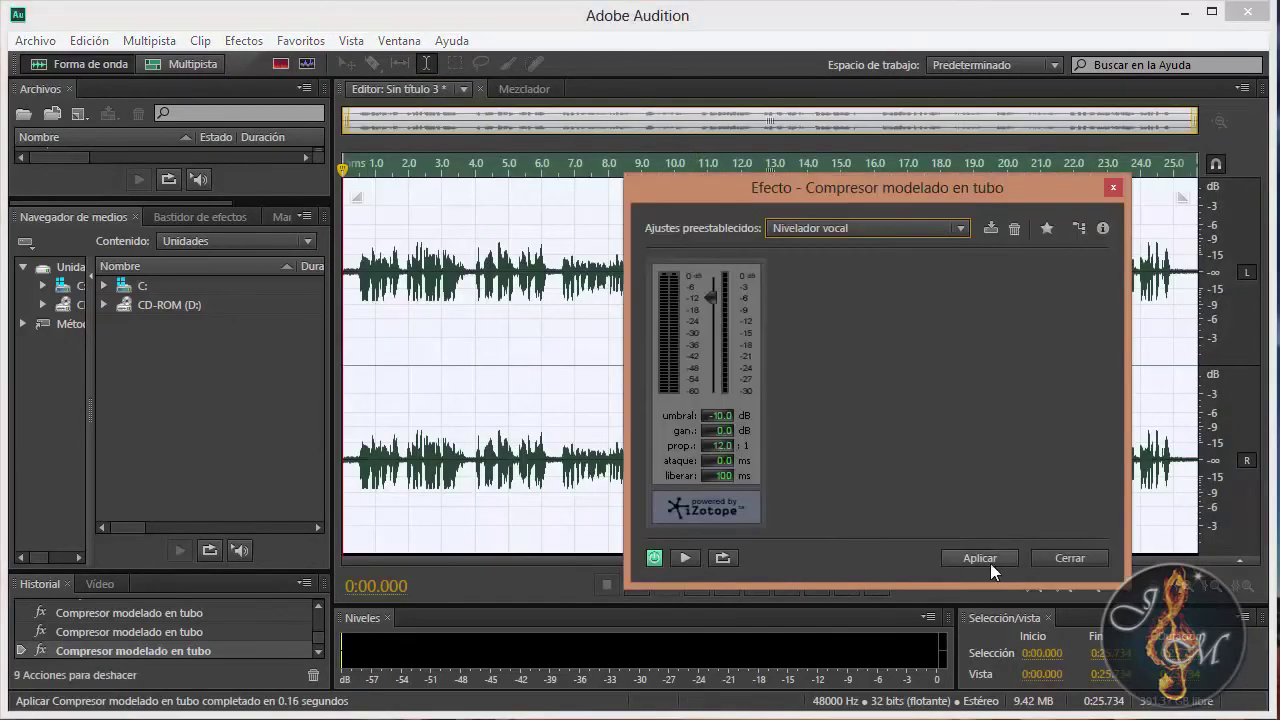
pyautogui.click(990, 563)
pyautogui.hotkey('shift', 'r')
pyautogui.click(989, 562)
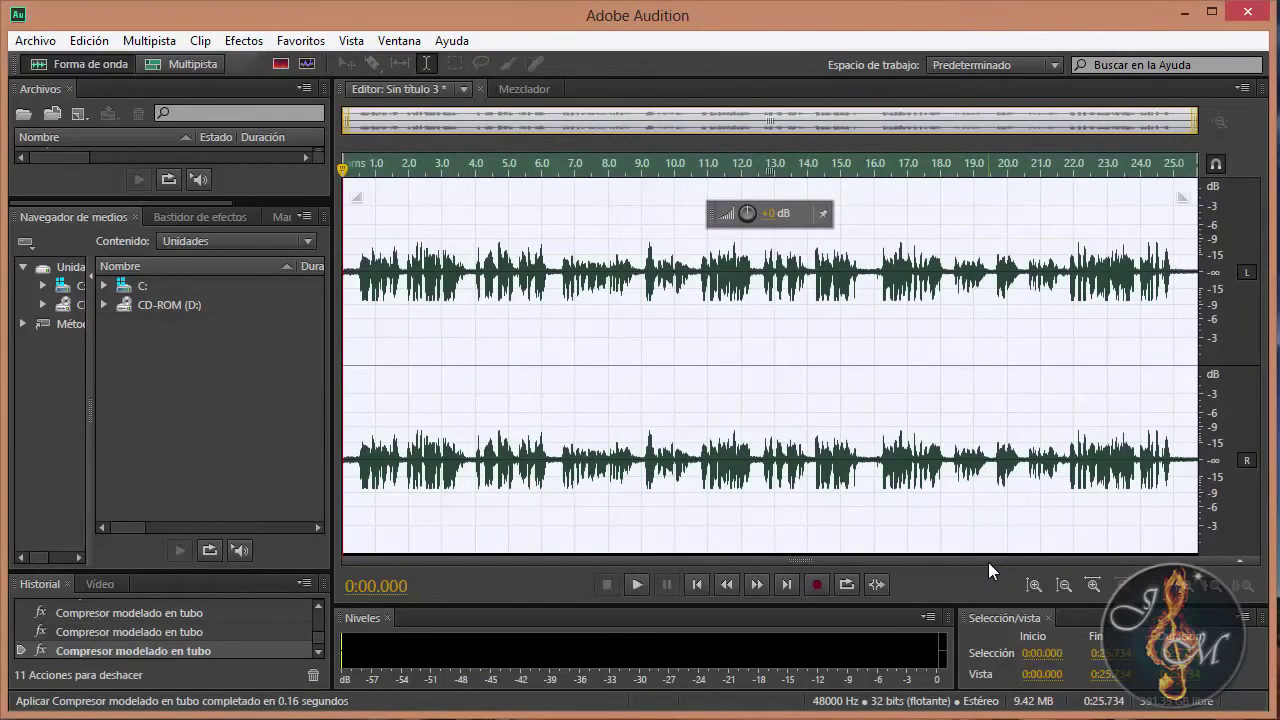
pyautogui.hotkey('shift', 'r')
pyautogui.click(988, 562)
# - Play the compressed recording from about 2 s and stop playback at about 15.4 s
pyautogui.click(416, 168)
pyautogui.click(410, 168)
pyautogui.press('space')
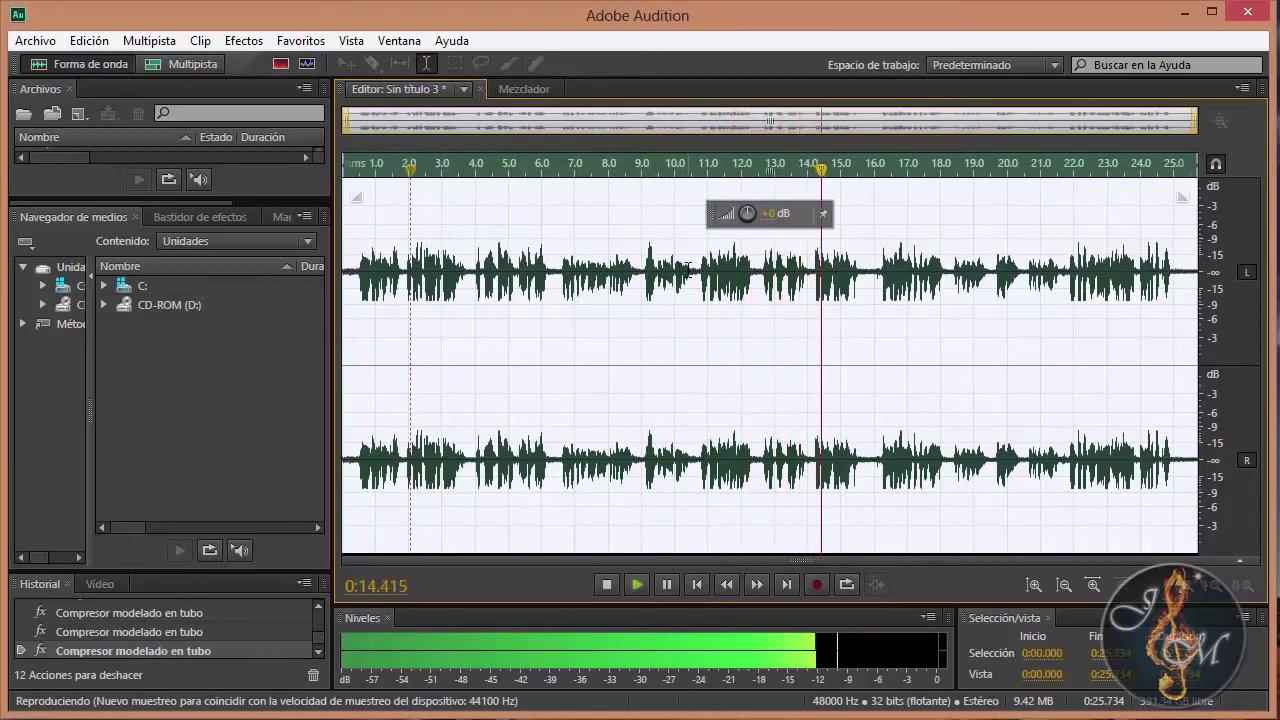
pyautogui.press('space')
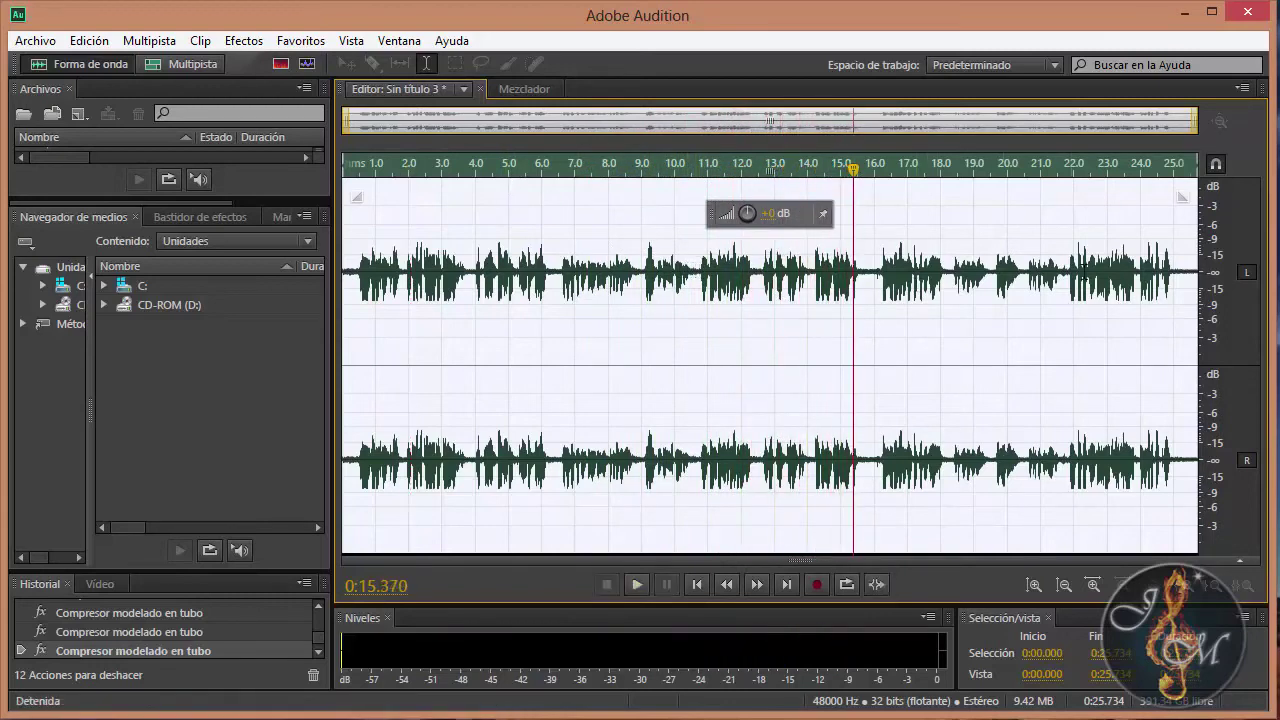